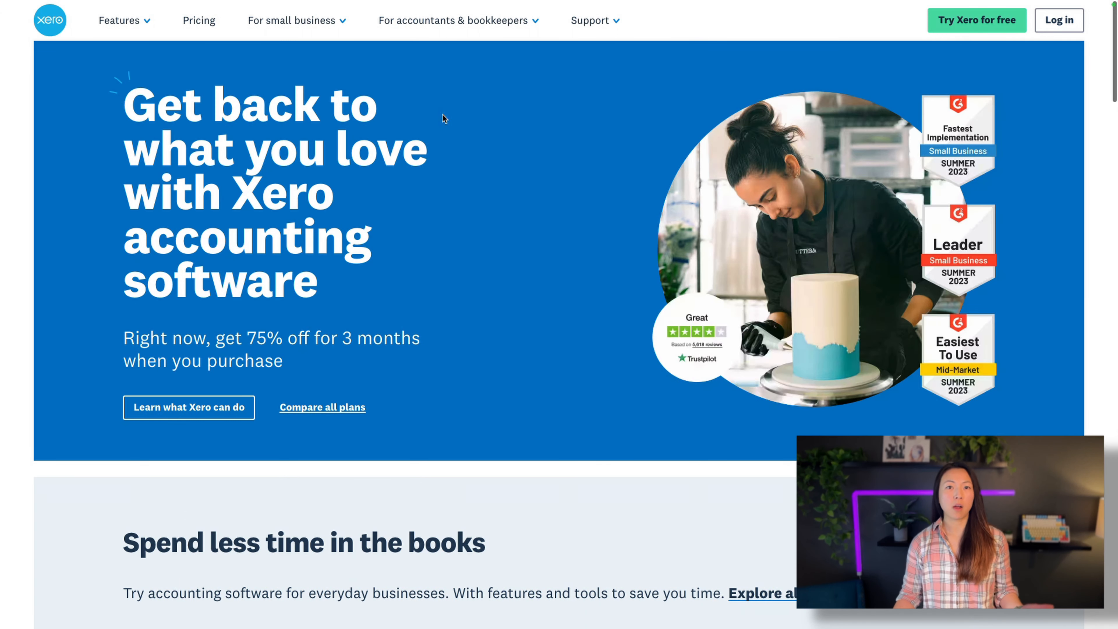
# Open the sign-up form for the Xero partner program from the information for accountants and bookkeepers
pyautogui.click(494, 20)
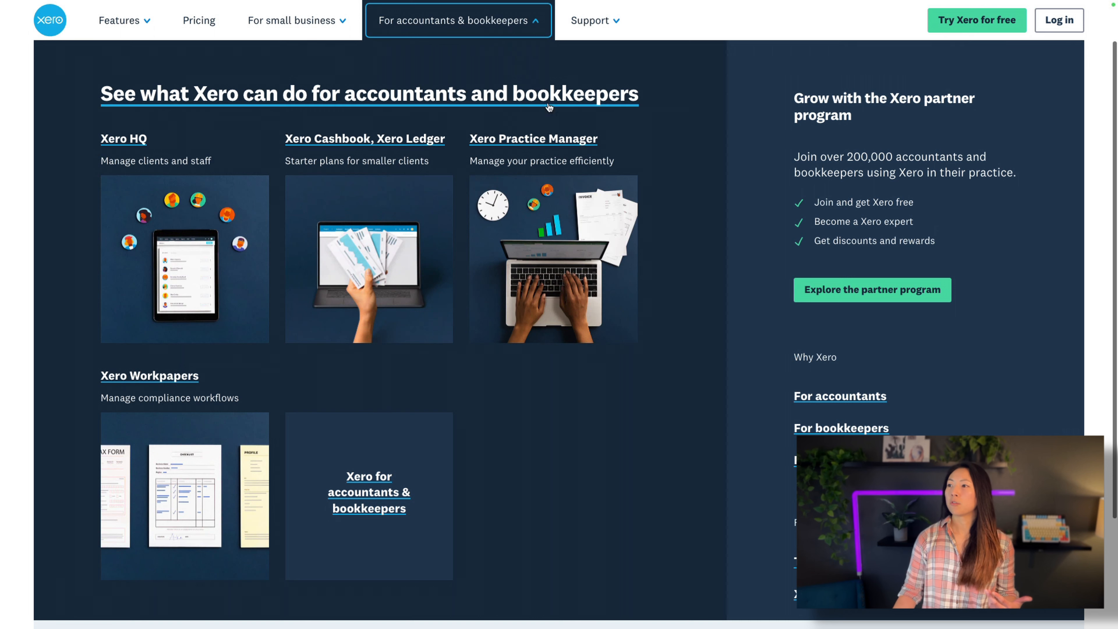
pyautogui.click(883, 302)
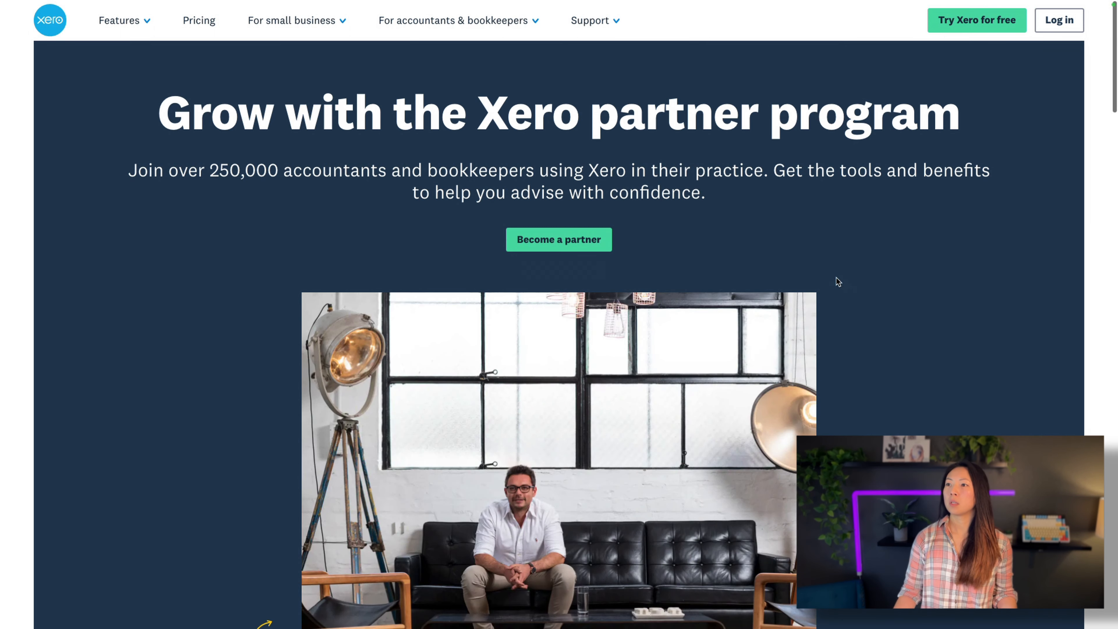
pyautogui.click(579, 246)
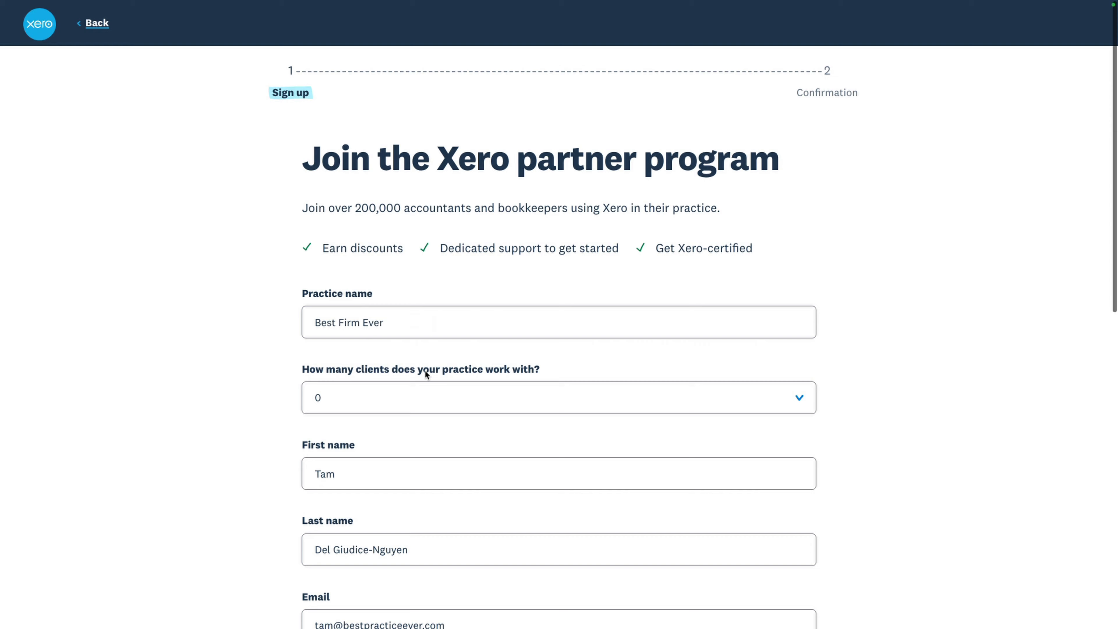
# Review the completed practice and contact details in the partner sign-up form and agree to the terms and conditions
pyautogui.scroll(-5, 426, 371)
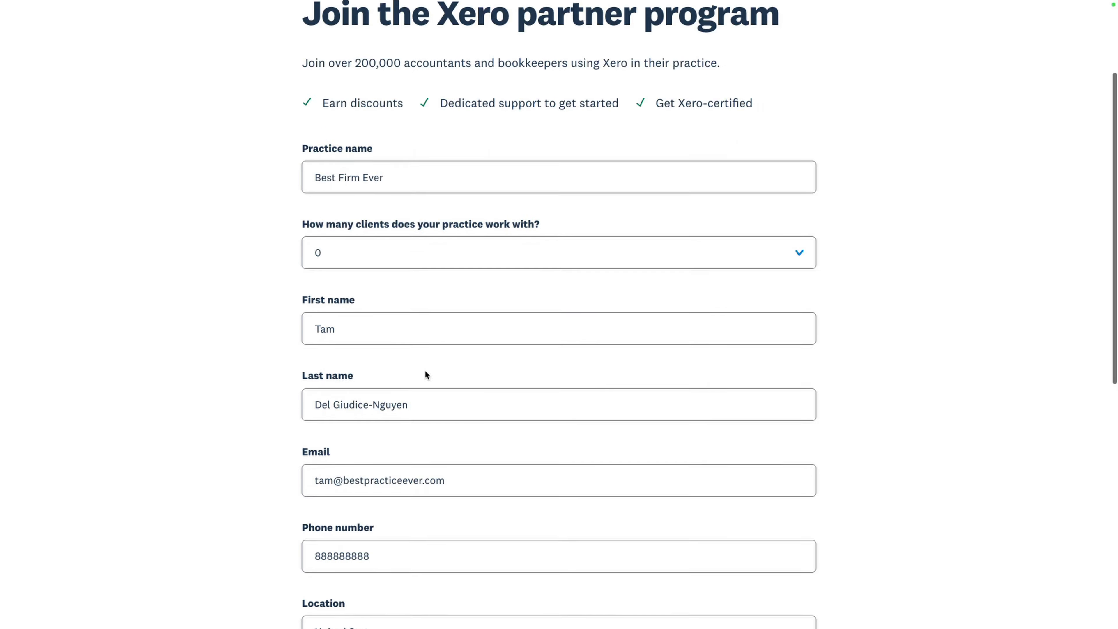
pyautogui.scroll(-6, 425, 372)
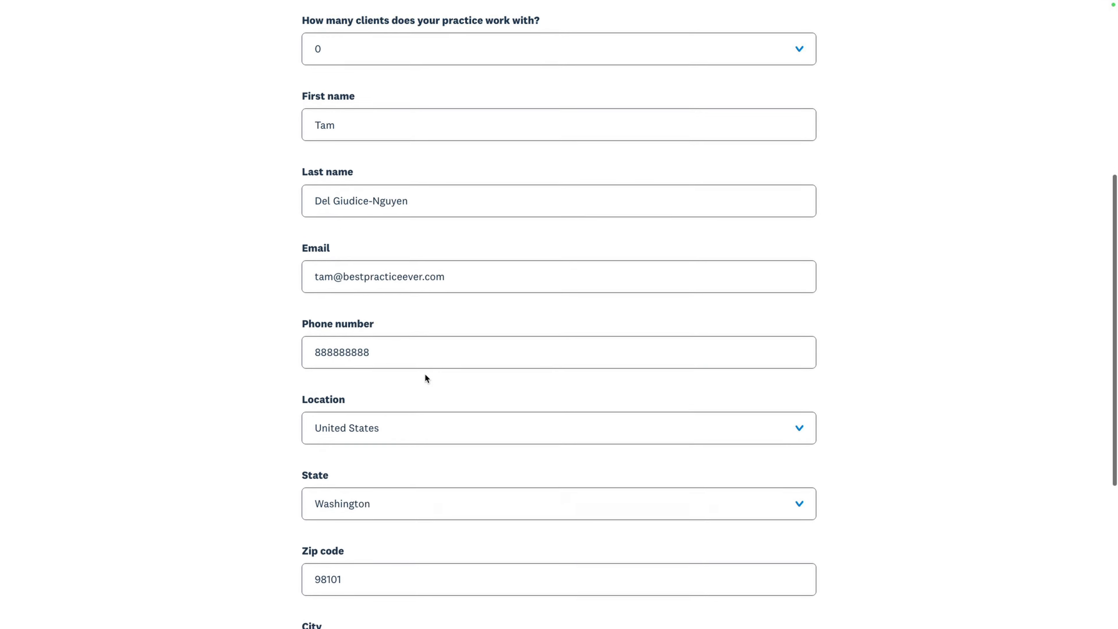
pyautogui.scroll(-3, 425, 378)
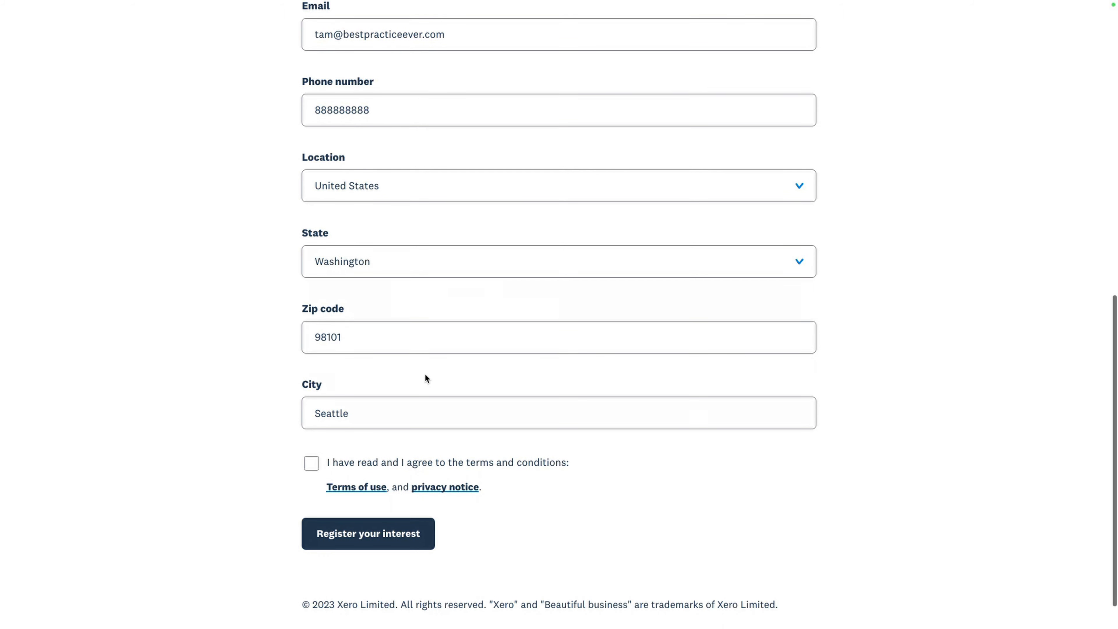
pyautogui.click(311, 462)
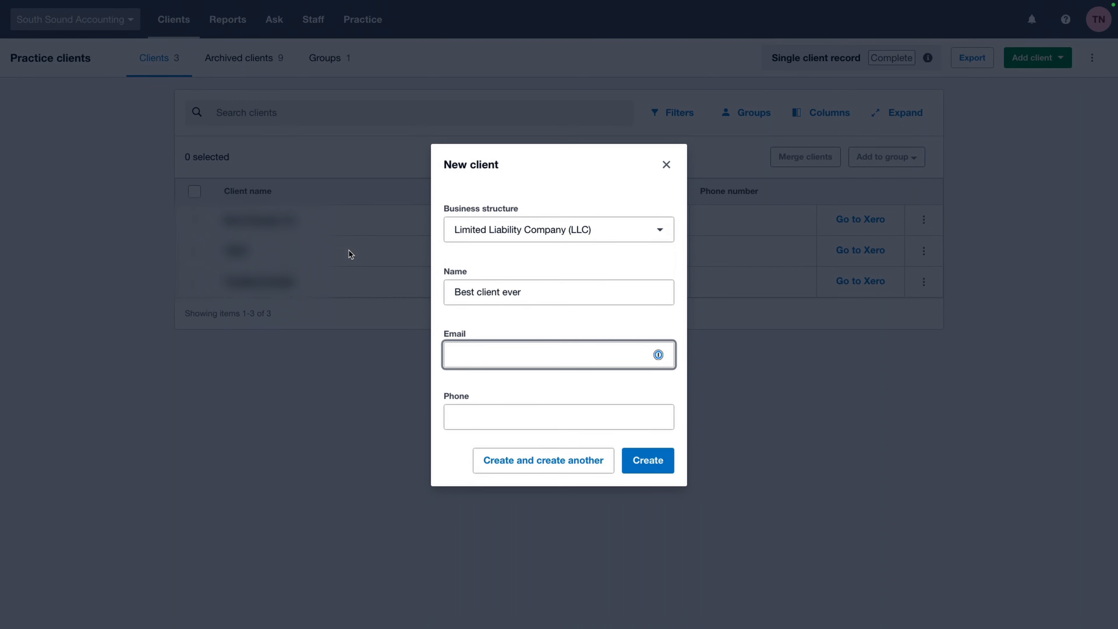
# Create the LLC client "Best client ever" and start creating a Xero organisation for it
pyautogui.click(647, 461)
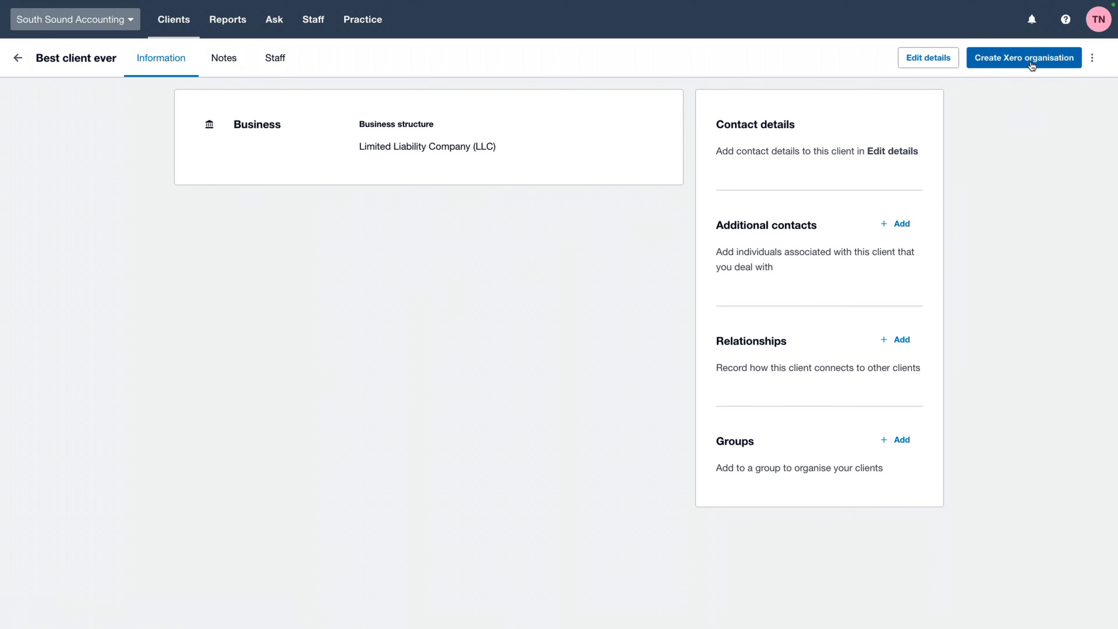
pyautogui.click(1024, 58)
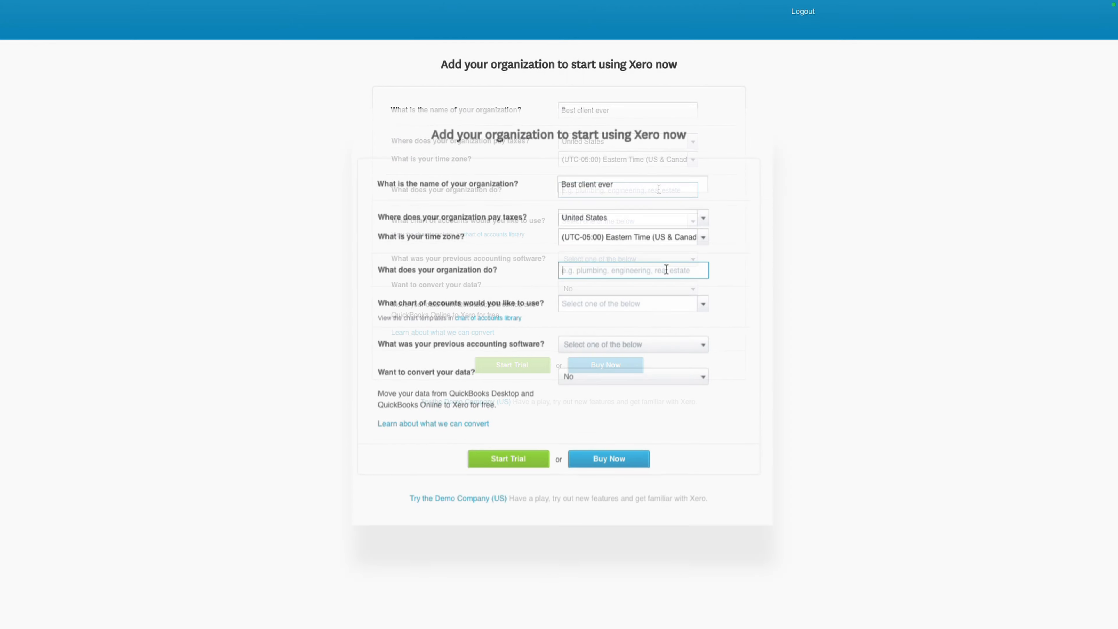
# Set the organization's activity to Plumbing with the default chart of accounts, and proceed to purchase to show the partner only plans
pyautogui.write('Plumbing')
pyautogui.press('Tab')
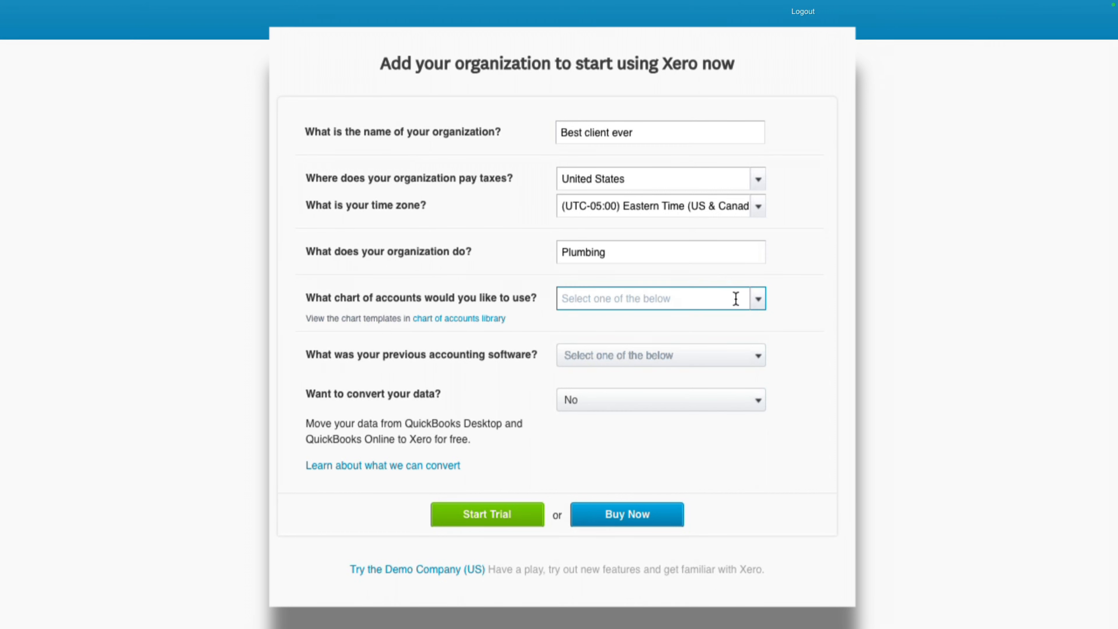
pyautogui.click(756, 300)
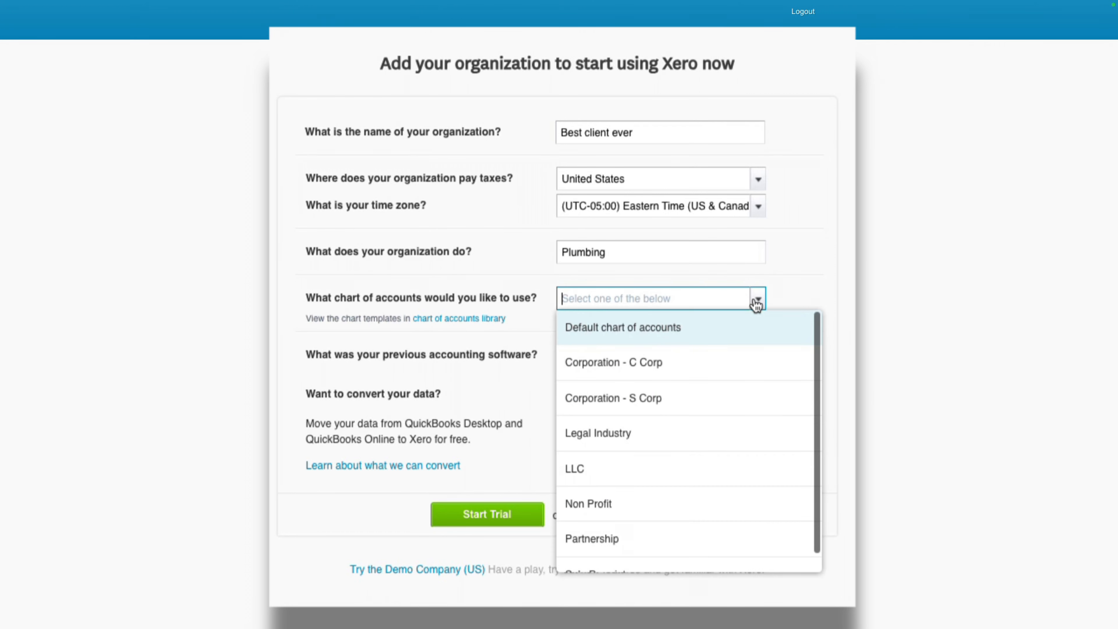
pyautogui.click(760, 331)
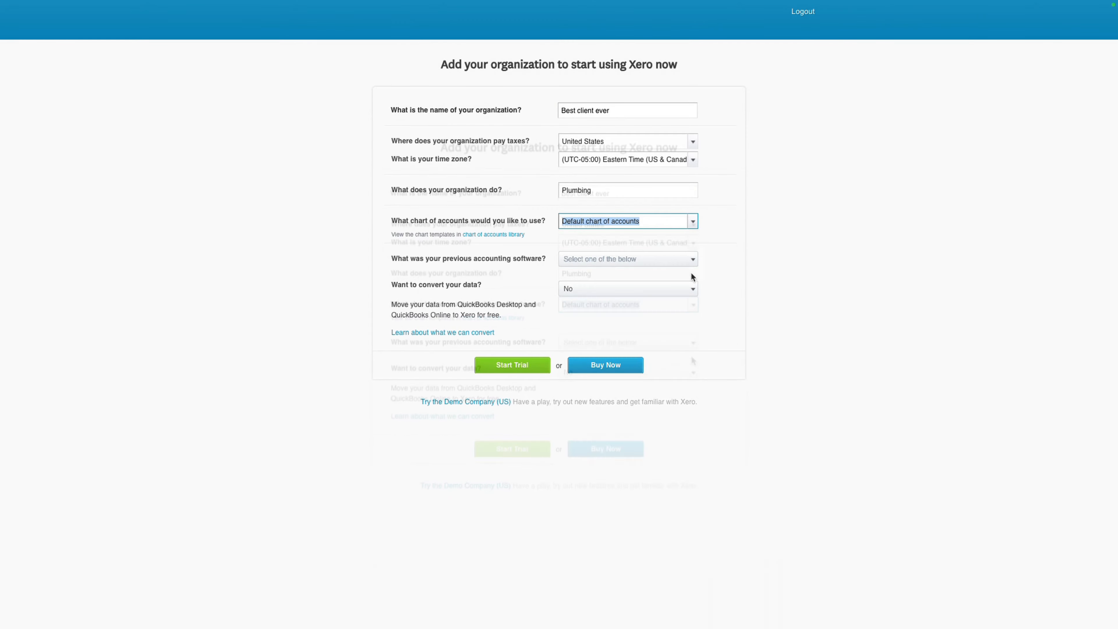
pyautogui.click(612, 372)
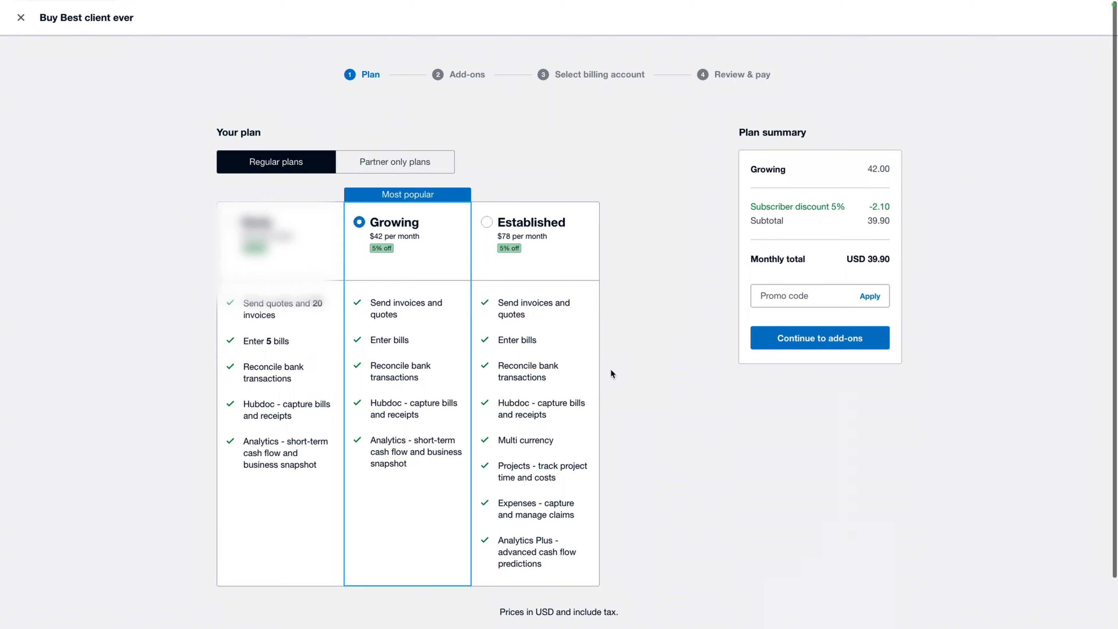
pyautogui.click(444, 163)
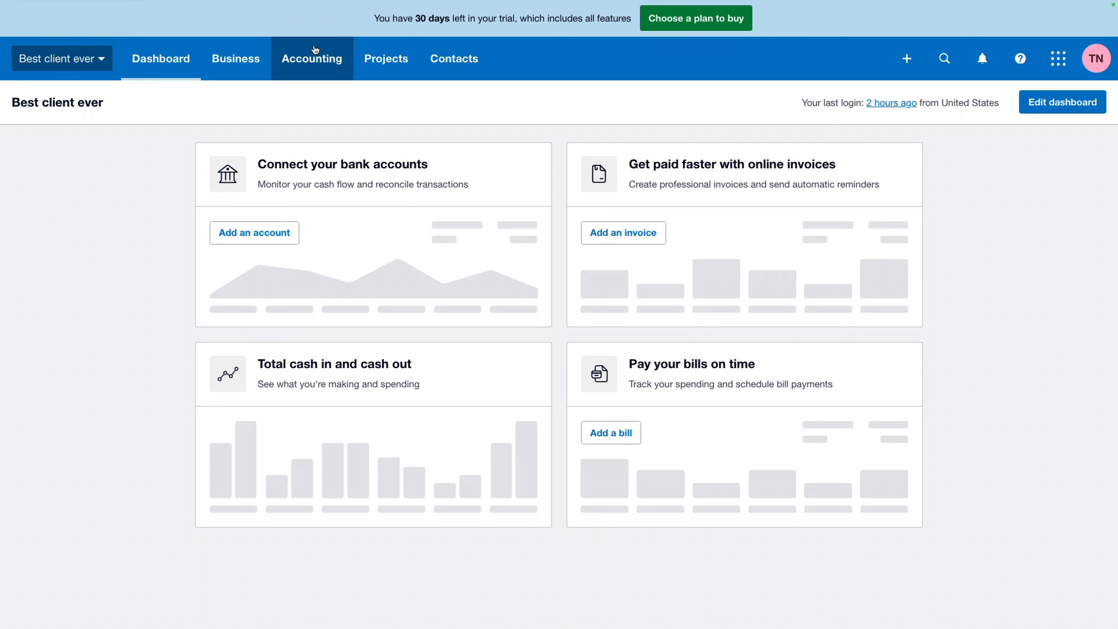
# Open the organization's chart of accounts and begin a new account with Equity as its account type
pyautogui.click(325, 64)
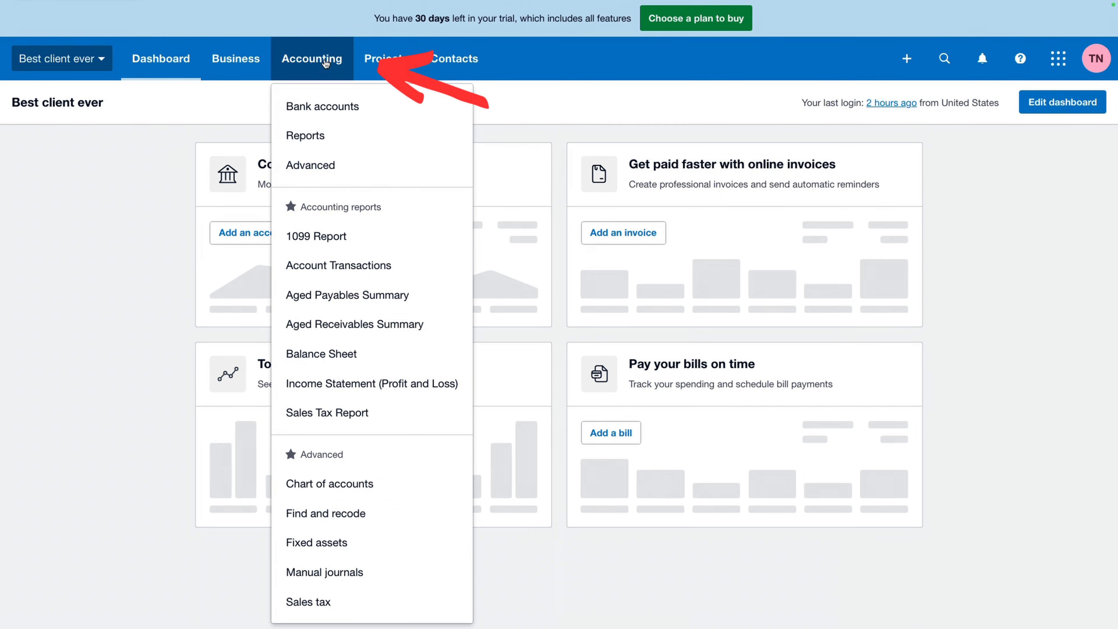
pyautogui.click(378, 479)
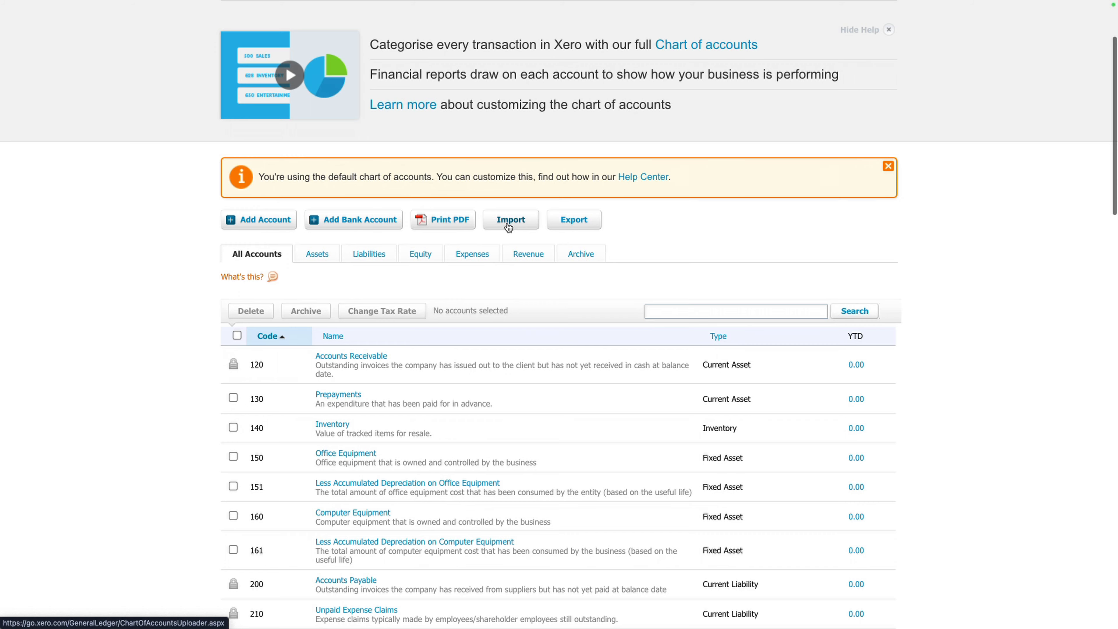
pyautogui.click(259, 220)
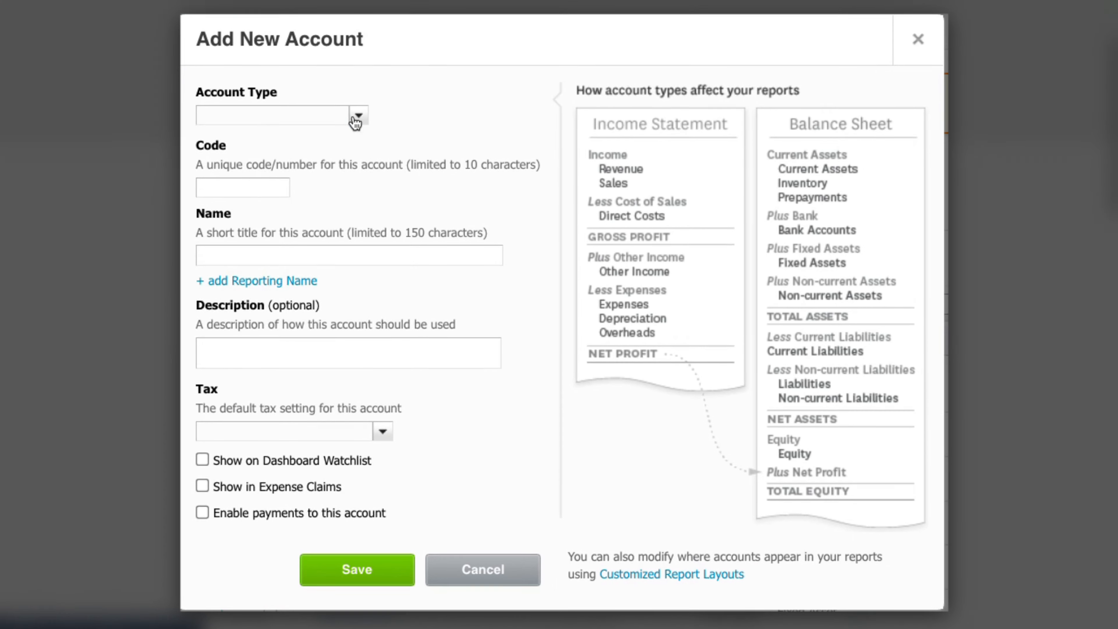
pyautogui.click(422, 186)
pyautogui.write('equi')
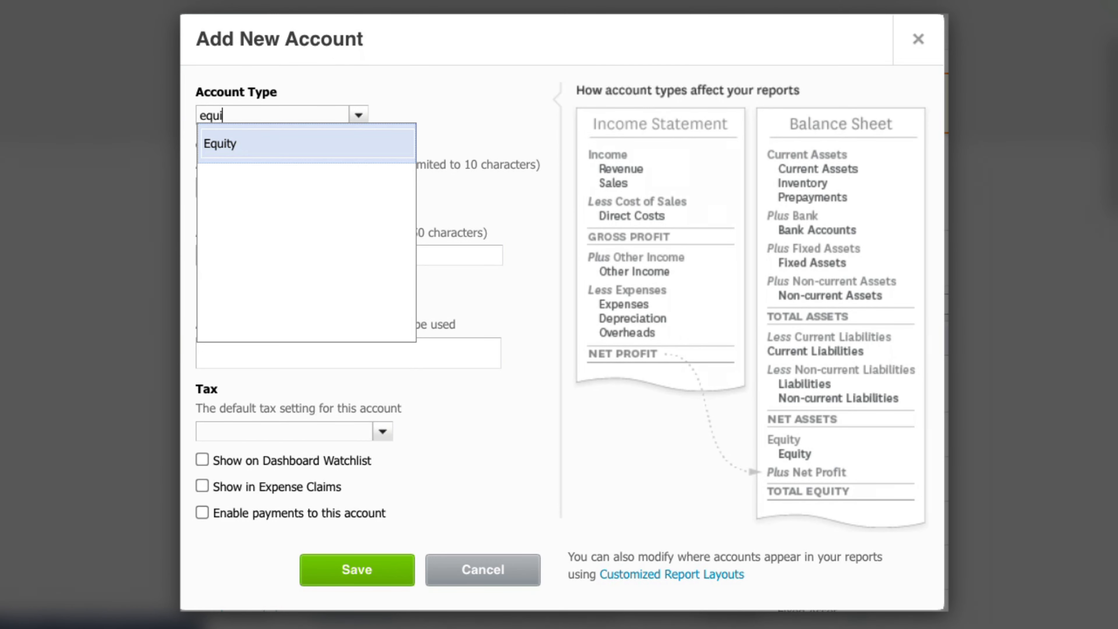
# Give the new equity account code 301 and the name "Opening equity balance", and save it
pyautogui.click(239, 193)
pyautogui.write('301')
pyautogui.click(232, 260)
pyautogui.write('O')
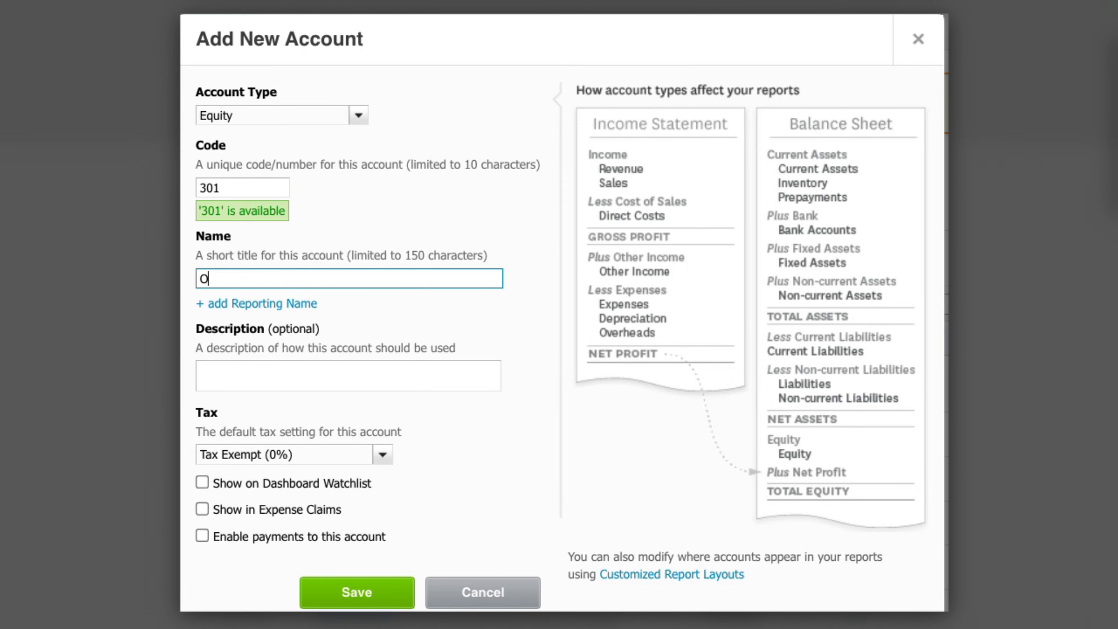
pyautogui.write('pening equity bala')
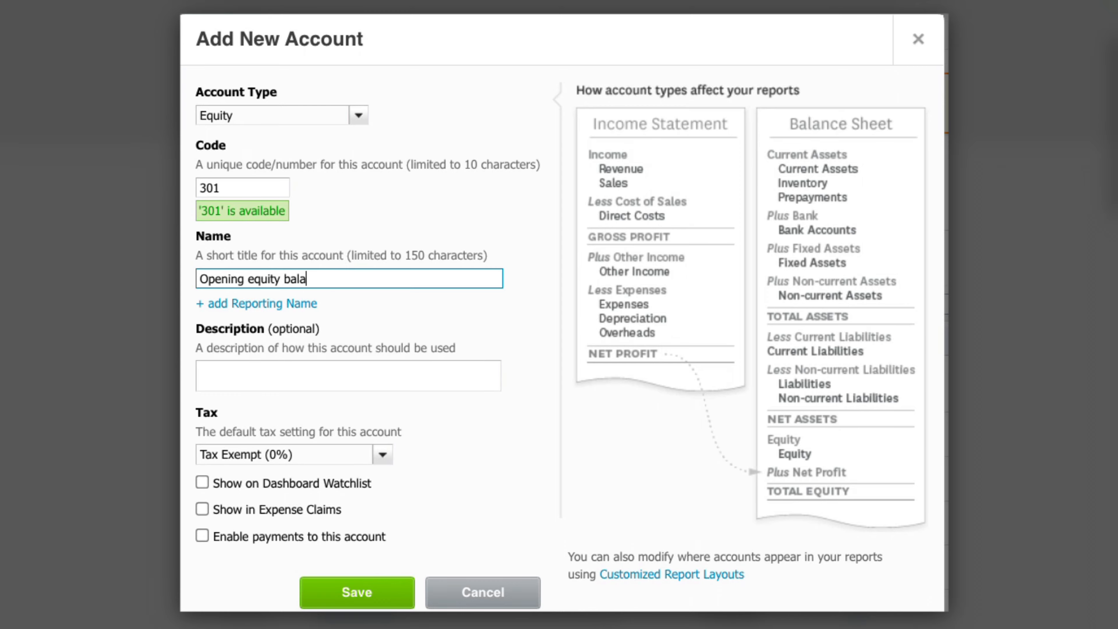
pyautogui.write('nce')
pyautogui.click(232, 387)
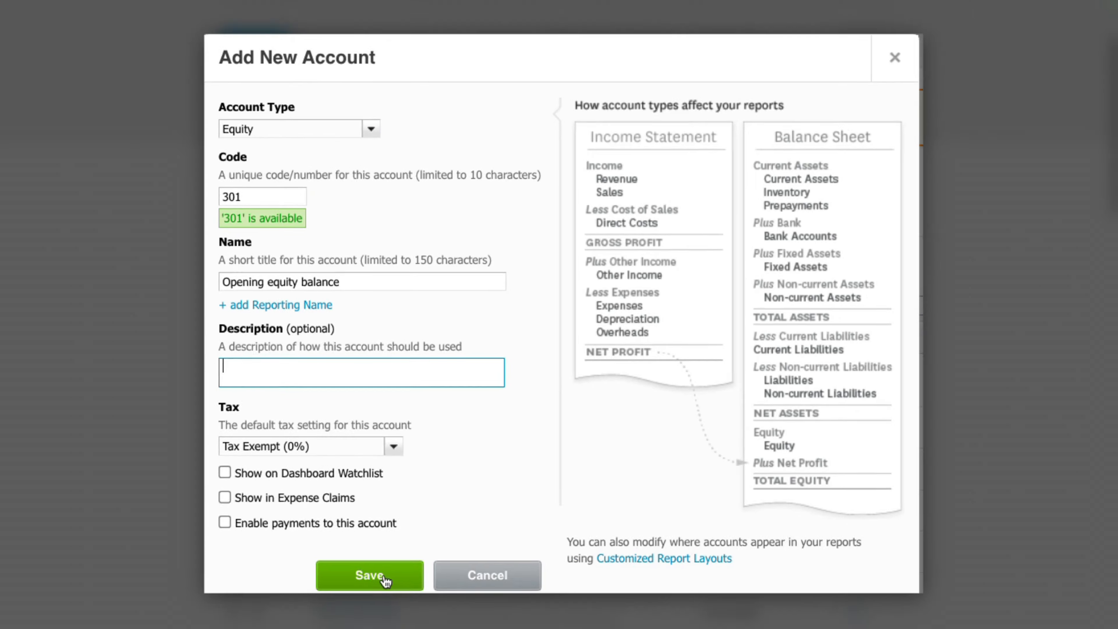
pyautogui.click(384, 578)
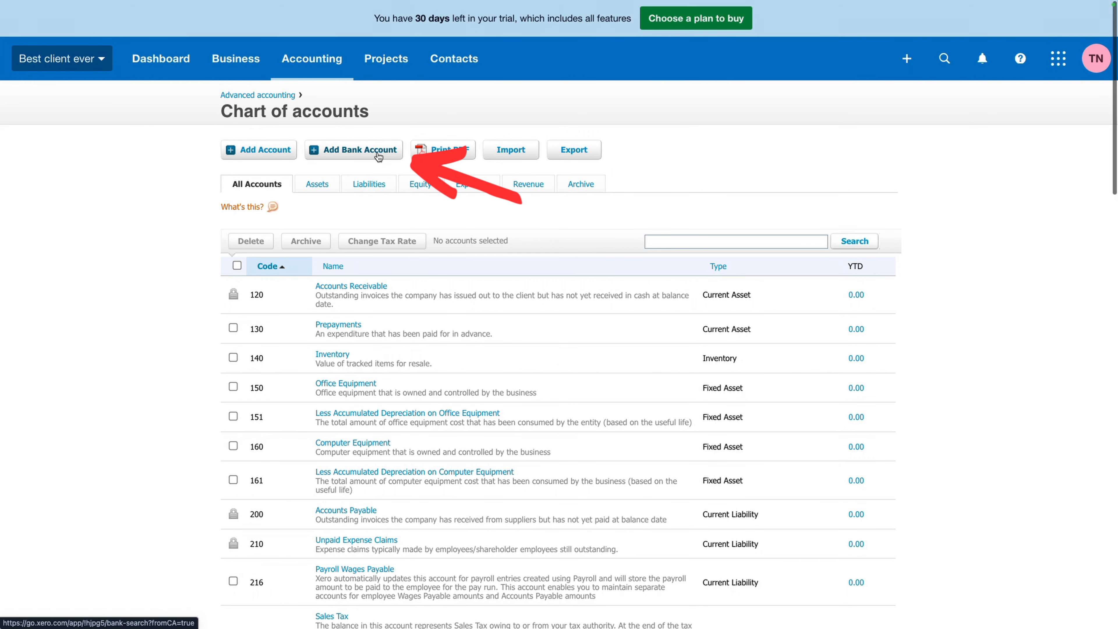
# Start adding a bank account from the chart of accounts and choose Chase Bank (US), proceeding to its account details
pyautogui.click(378, 155)
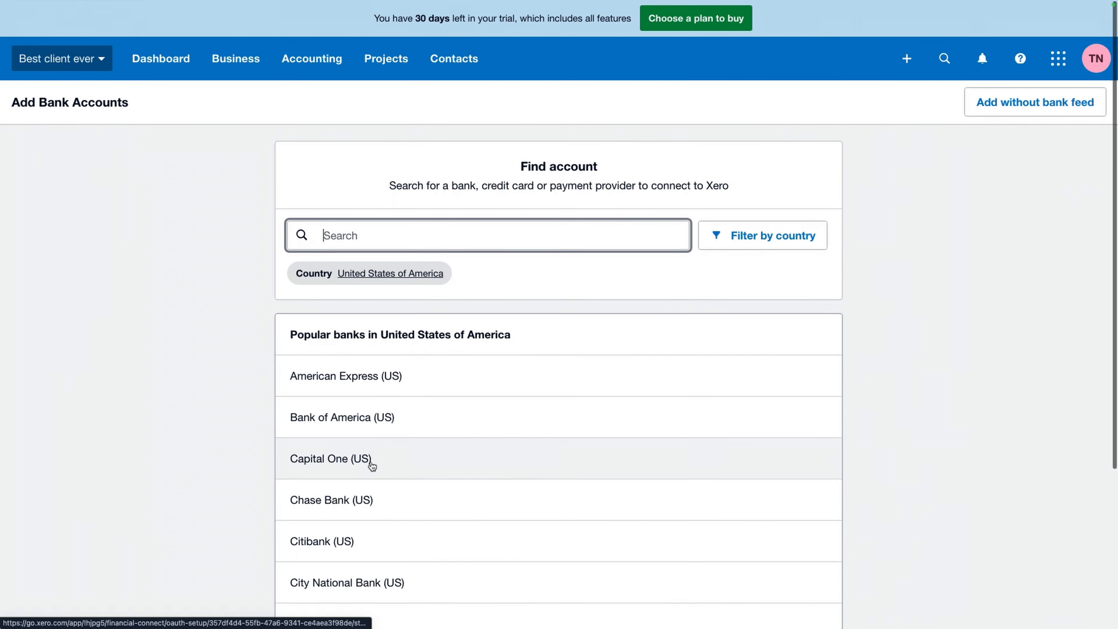
pyautogui.click(453, 515)
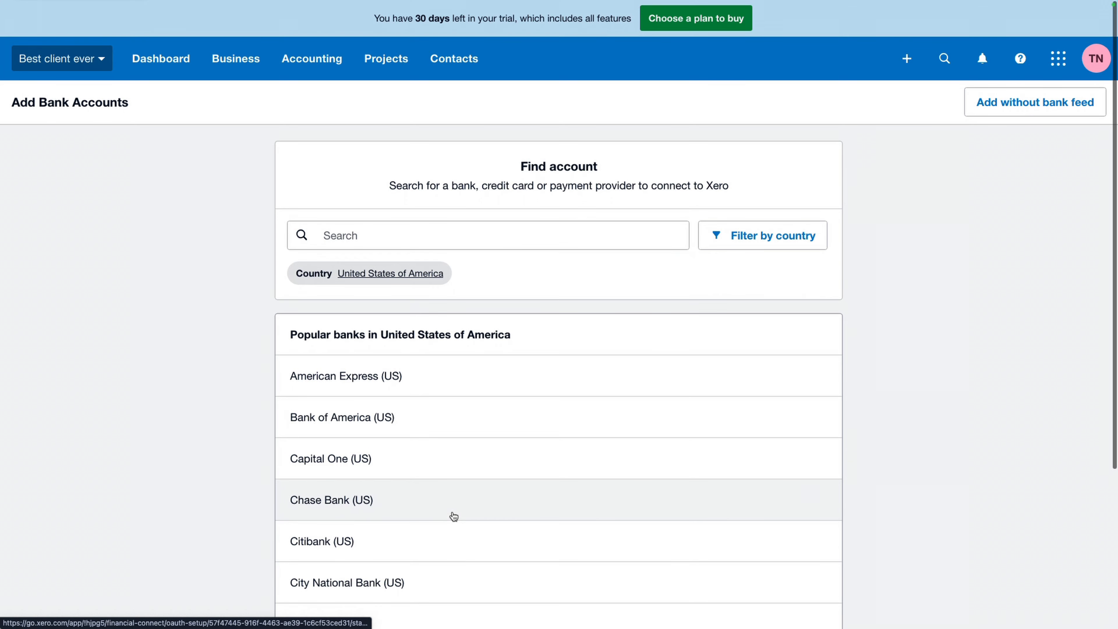
pyautogui.click(661, 474)
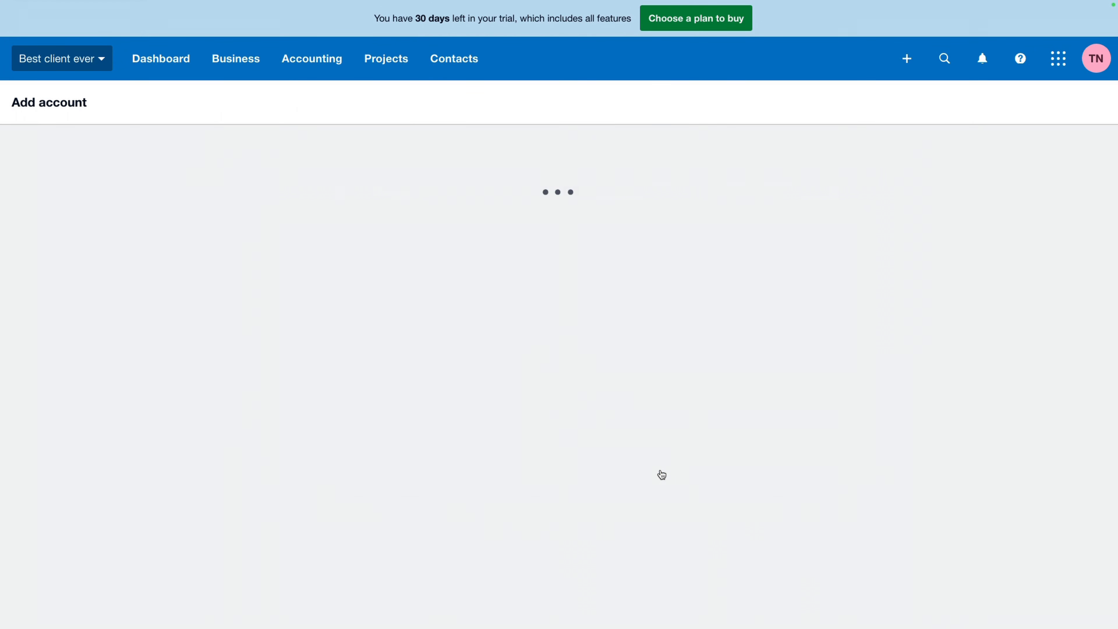
# Name the Chase bank account Checking and set its account type to Everyday (day-to-day)
pyautogui.write('Checking')
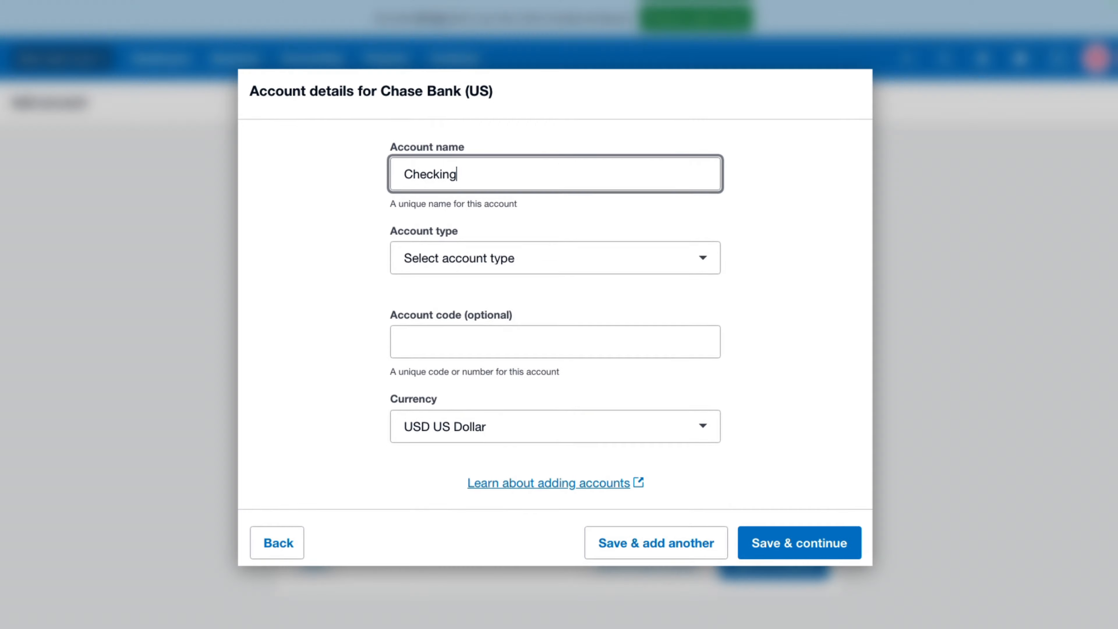
pyautogui.press('Tab')
pyautogui.click(562, 232)
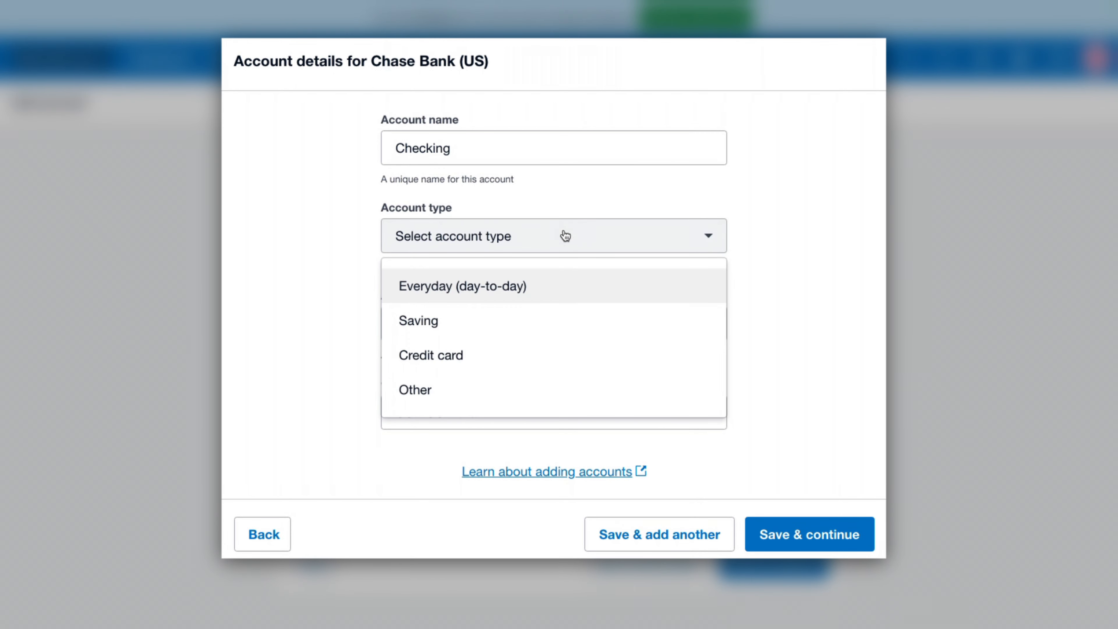
pyautogui.click(605, 294)
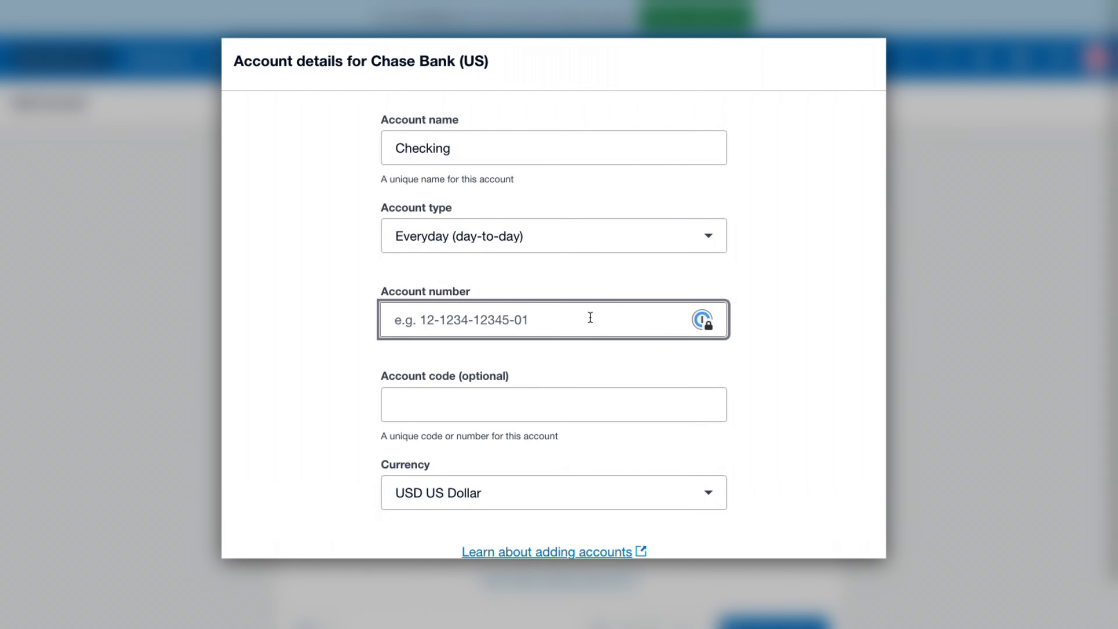
# Enter the bank account number, set the account code to 110, and save the account with the option to add another
pyautogui.write('888888888888')
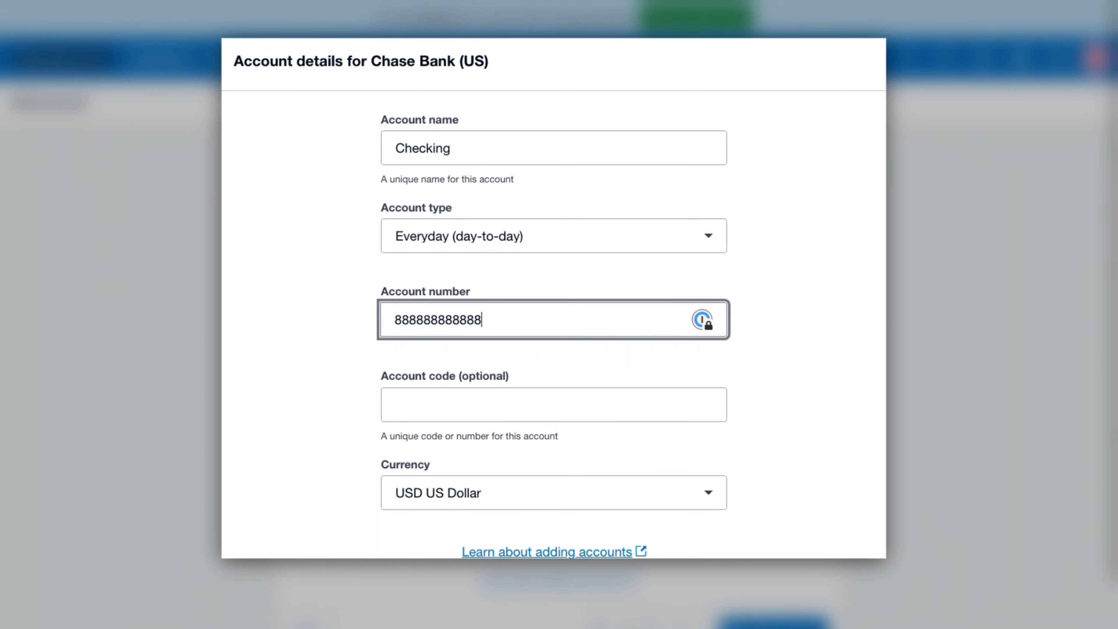
pyautogui.press('Tab')
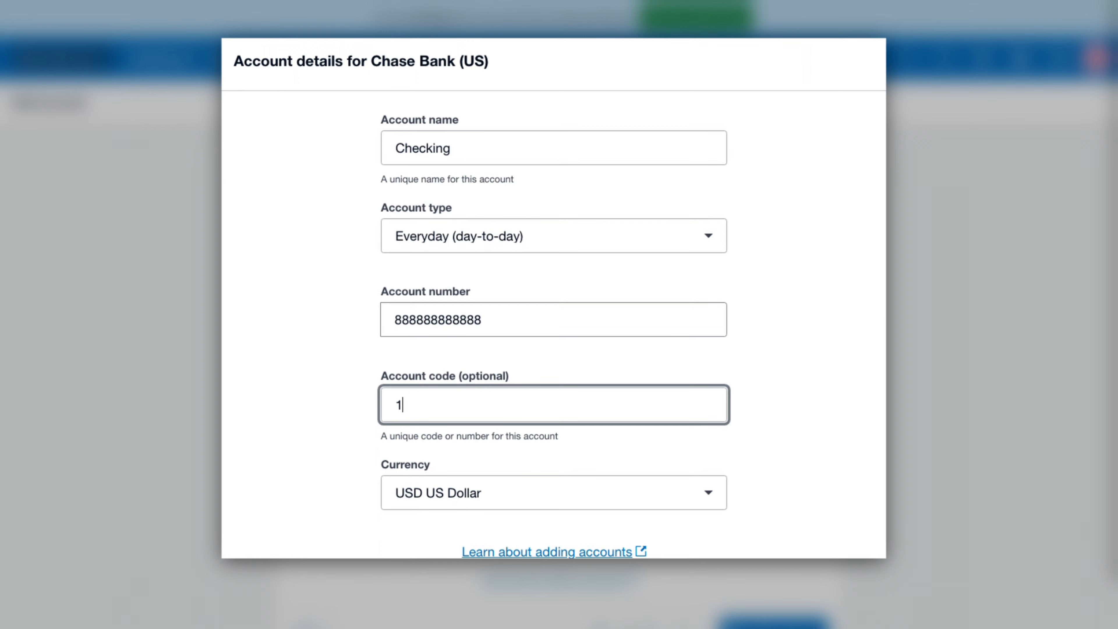
pyautogui.write('110')
pyautogui.press('Tab')
pyautogui.click(692, 584)
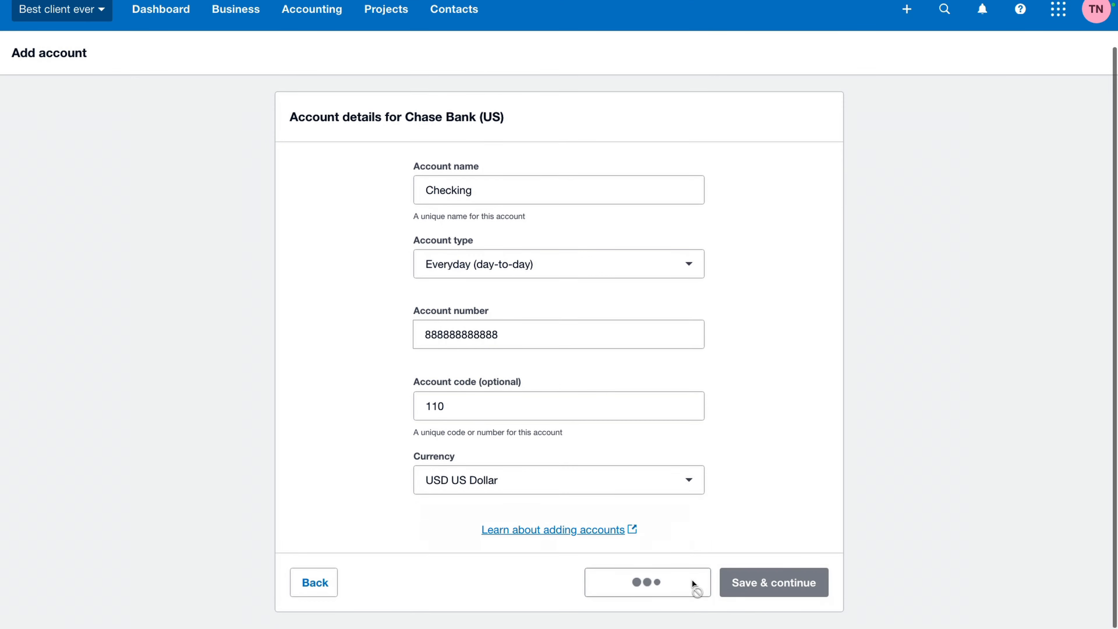
# Fill in a second Chase account named Savings with type Saving, its bank account number and account code 120
pyautogui.click(545, 230)
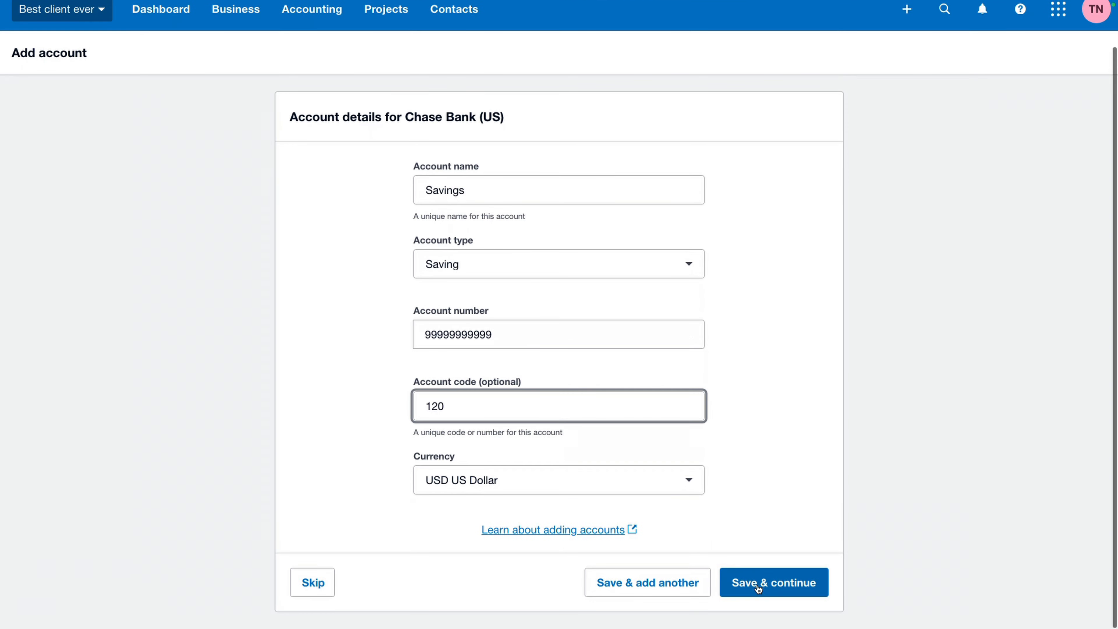
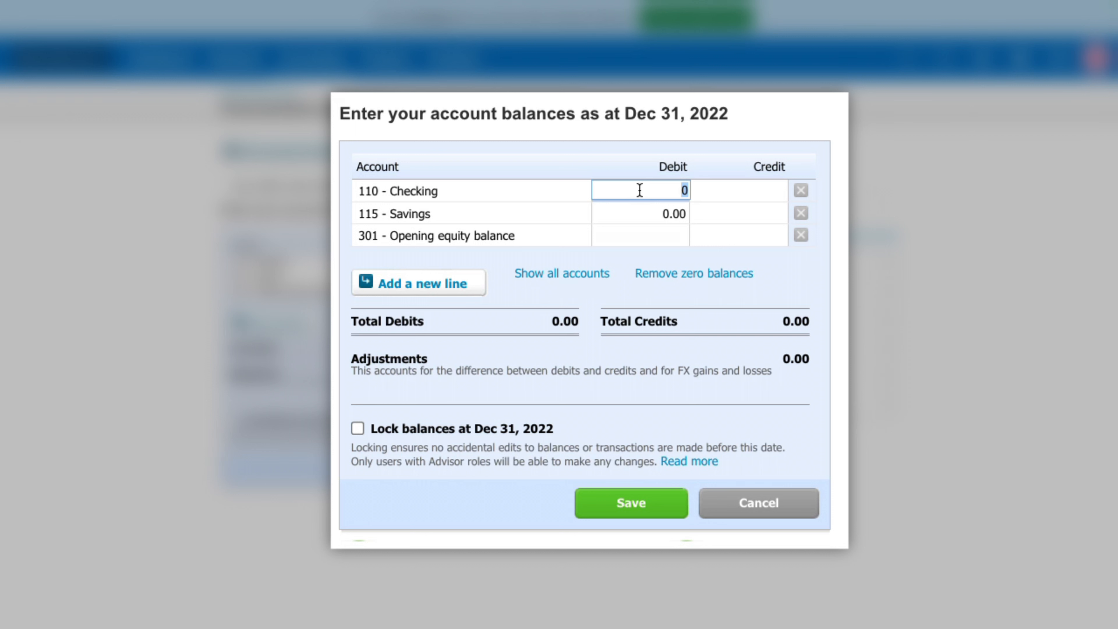
# Enter debit opening balances of 102934.45 for Checking and 50,000 for Savings as at Dec 31, 2022
pyautogui.press('BackSpace')
pyautogui.write('102934.45')
pyautogui.press('Tab')
pyautogui.press('Tab')
pyautogui.write('5')
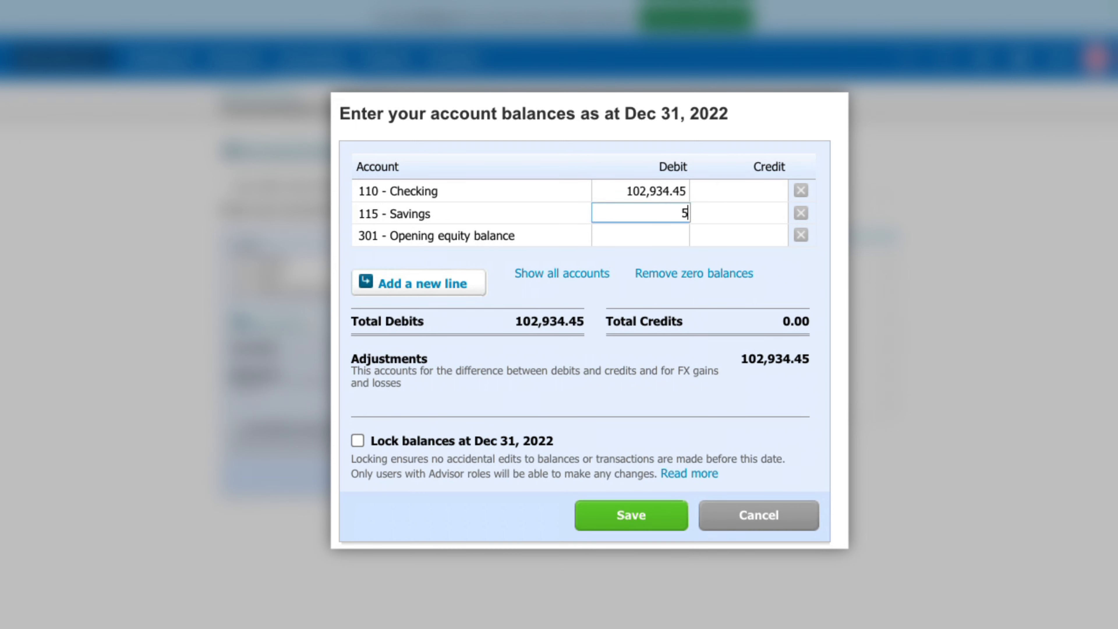
pyautogui.write('0,000')
pyautogui.press('Tab')
pyautogui.press('Tab')
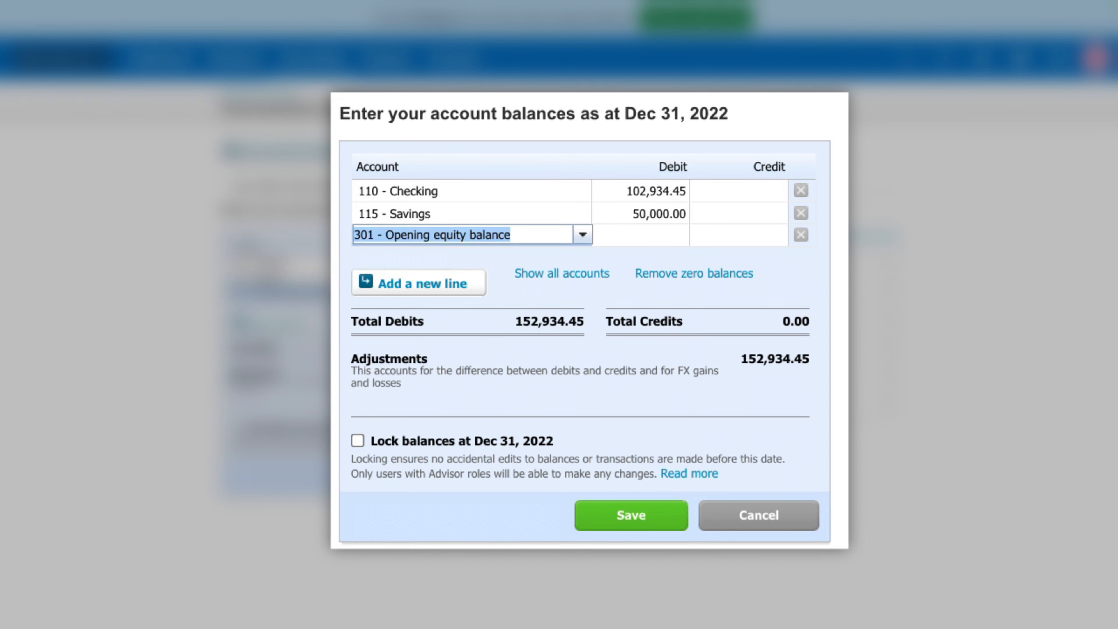
# Enter a credit of 152934.45 for the Opening equity balance account to offset the bank balances
pyautogui.press('Tab')
pyautogui.press('Tab')
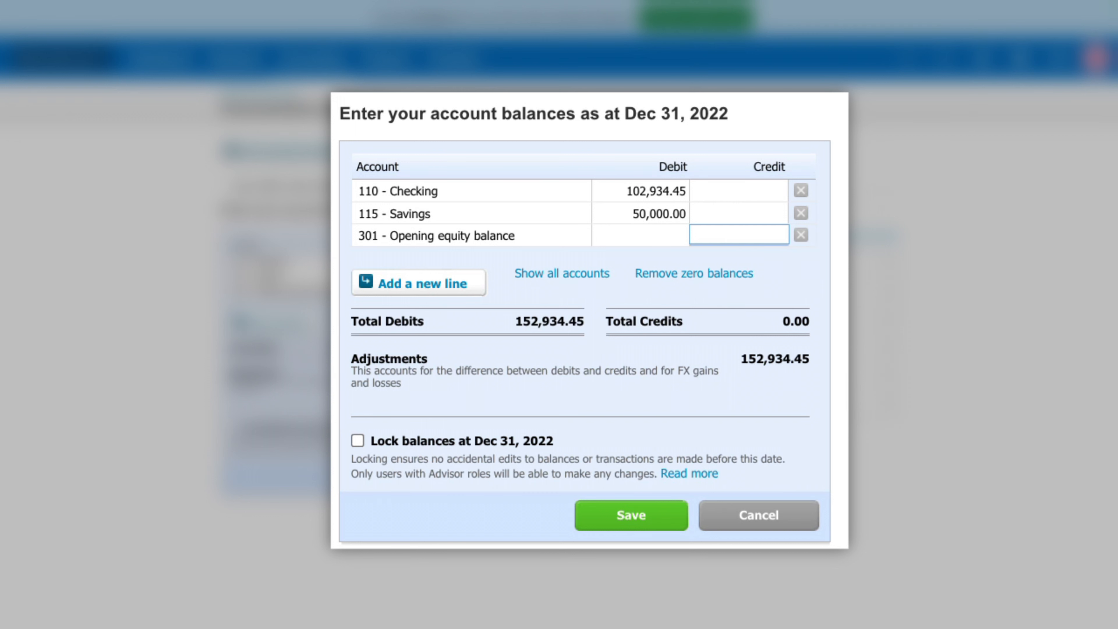
pyautogui.write('152934.45')
pyautogui.press('Return')
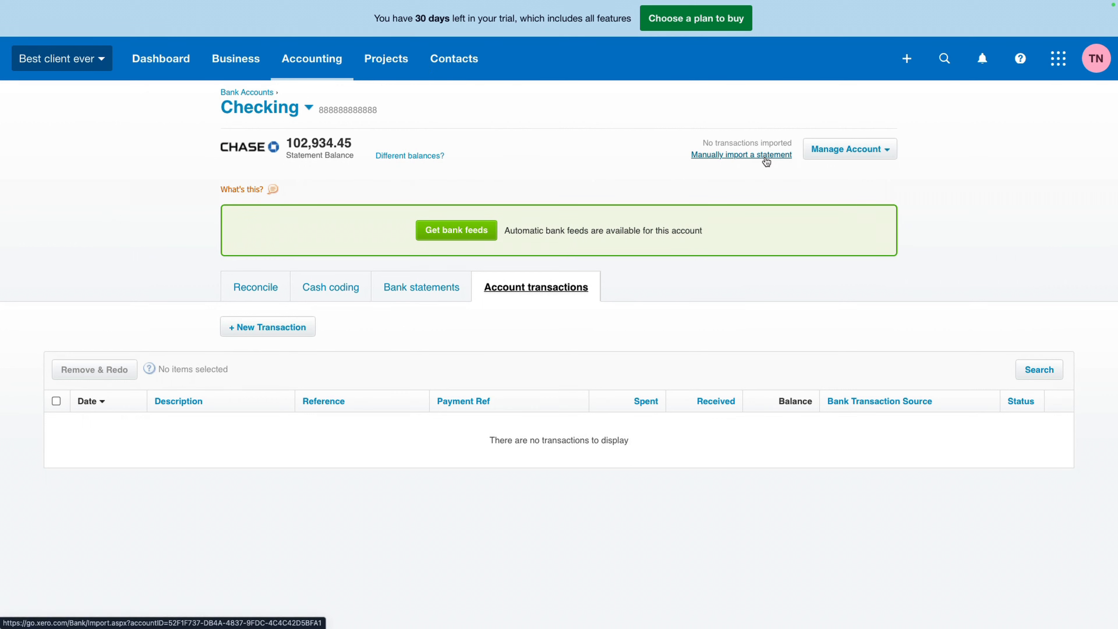
# Start a statement import for the Checking account using the file Bank Statement Import - StatementImportTemplate.en-US (2).csv from Downloads
pyautogui.click(849, 149)
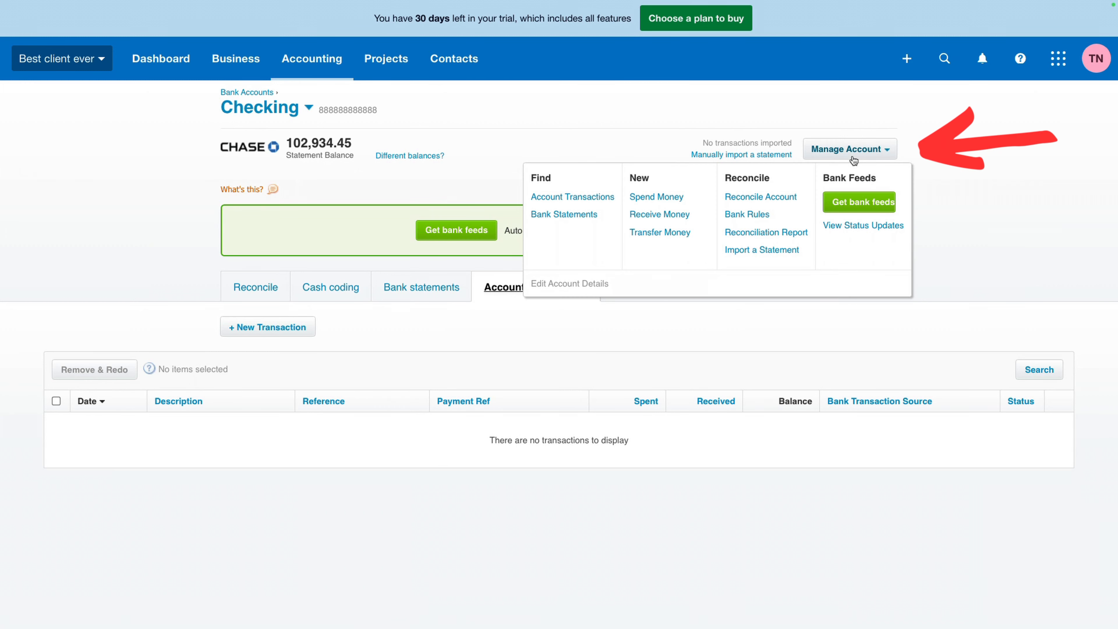
pyautogui.click(797, 251)
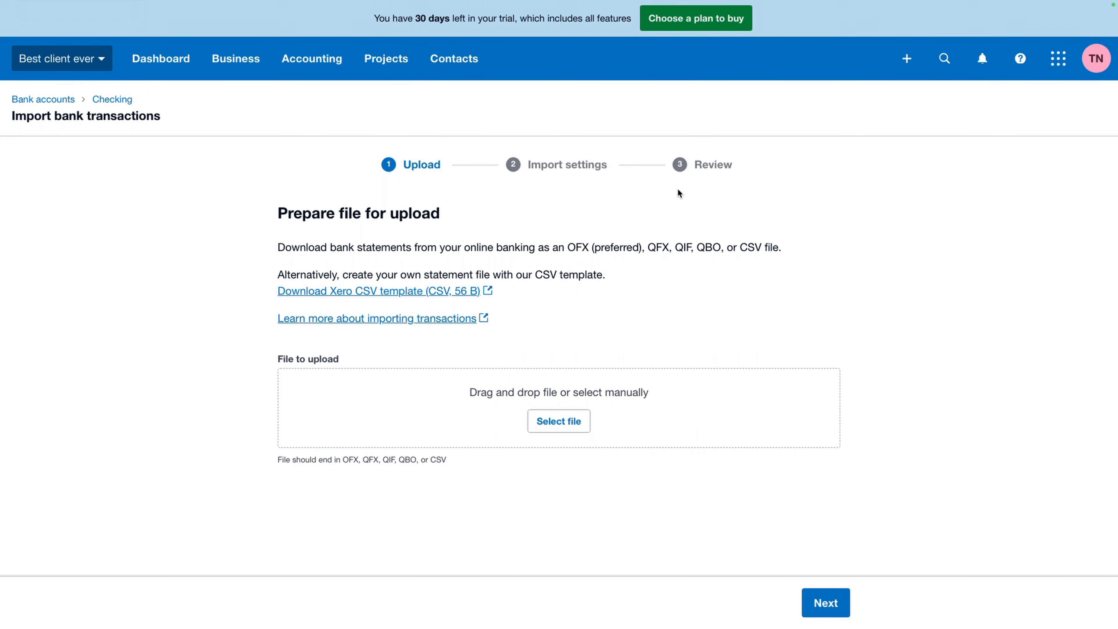
pyautogui.click(566, 421)
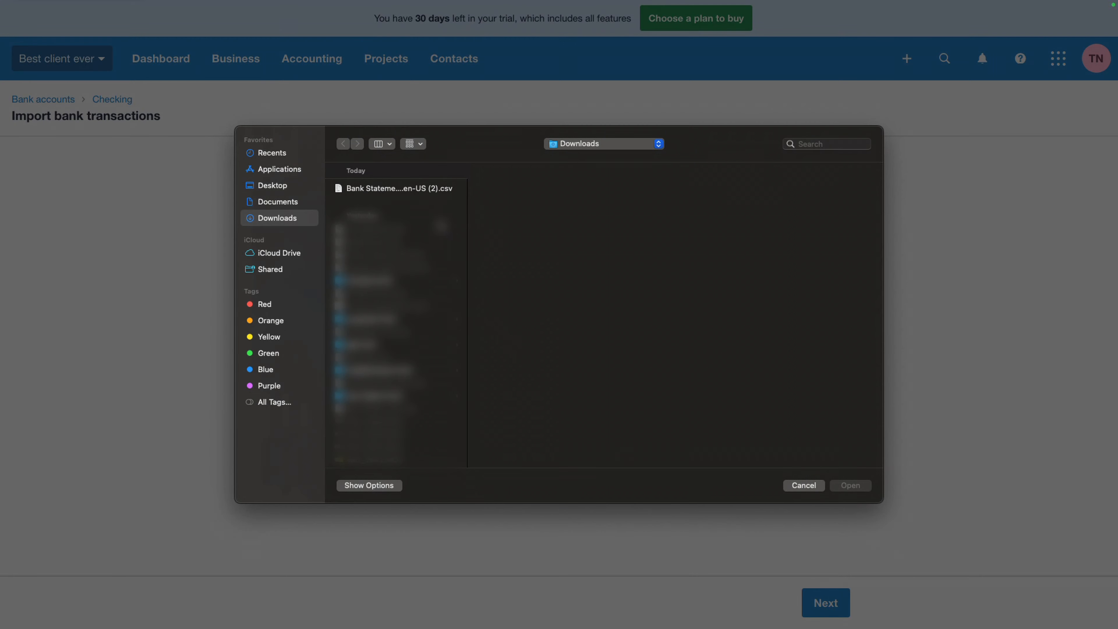
pyautogui.click(427, 189)
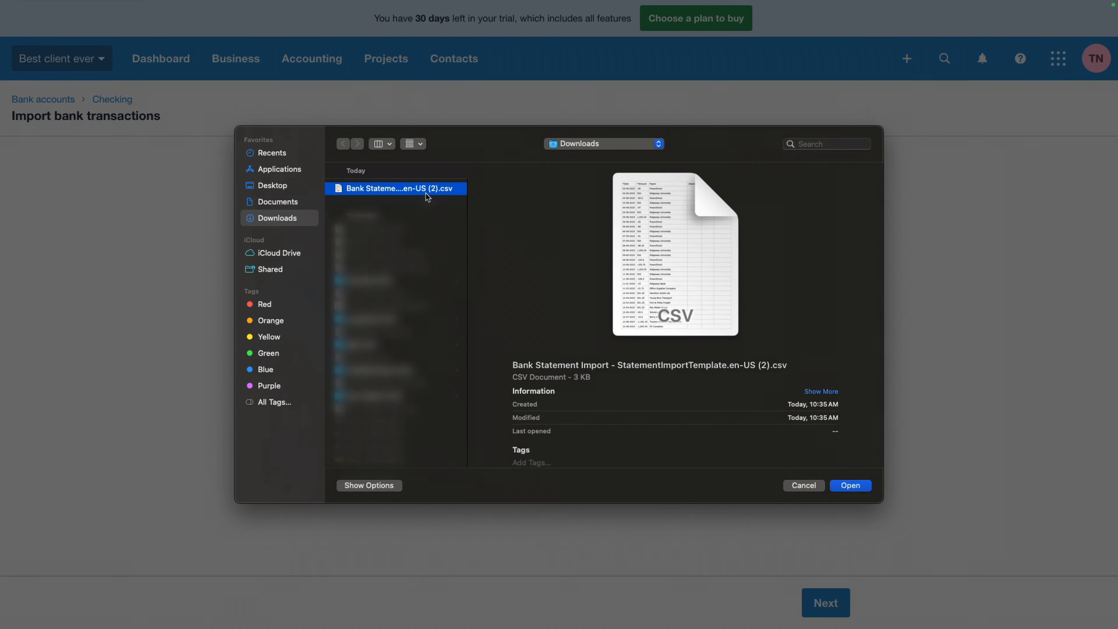
pyautogui.click(860, 489)
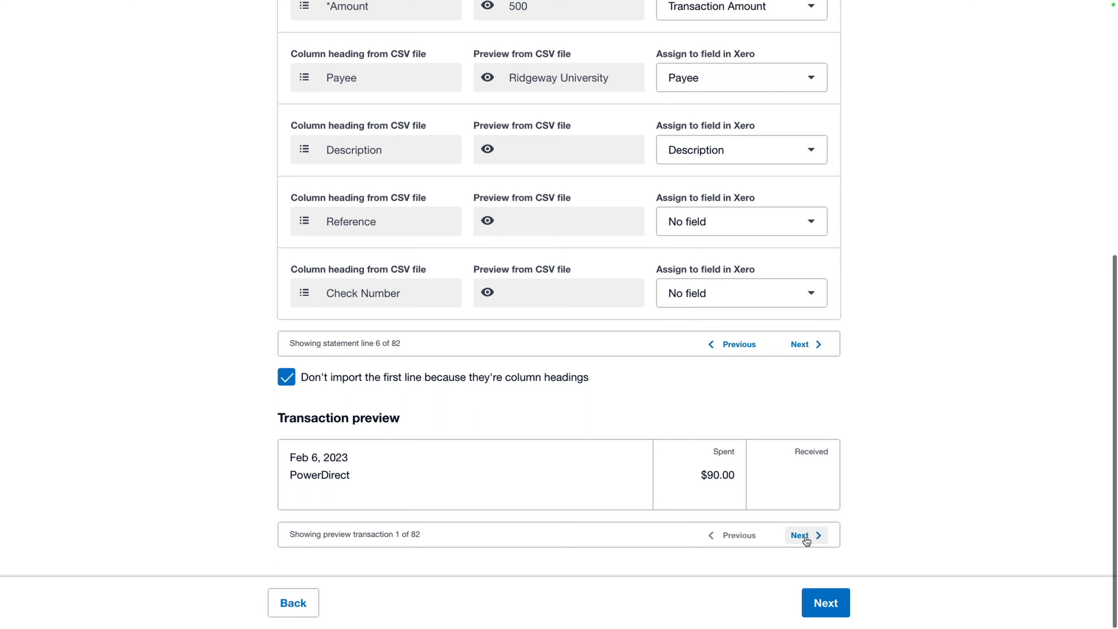
# Go through the first few previewed transactions to check their dates, payees and spent or received amounts
pyautogui.click(800, 536)
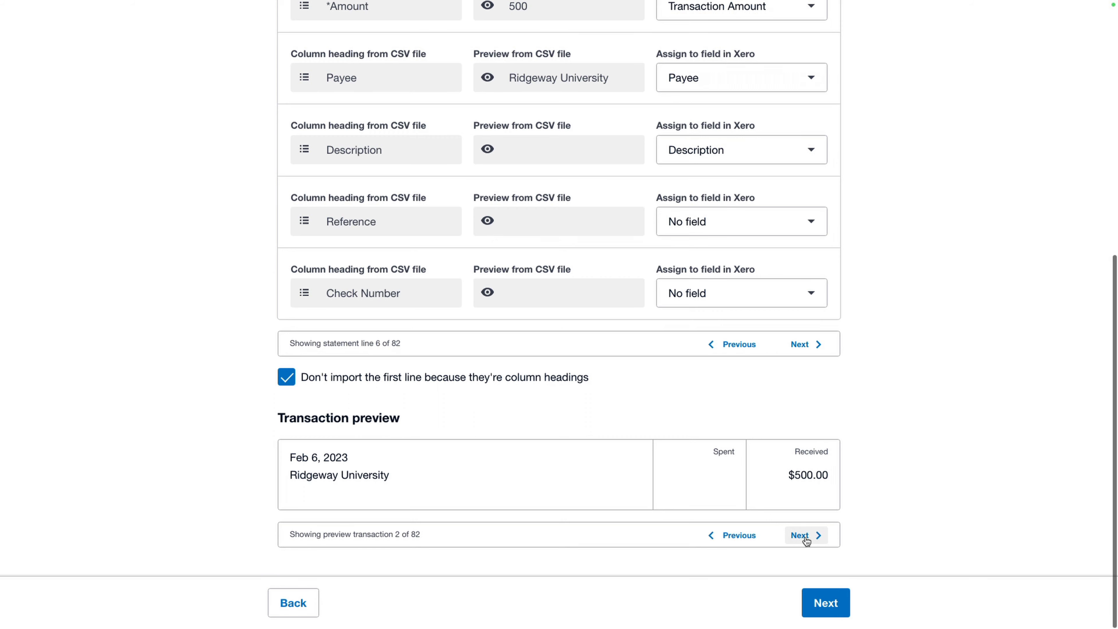
pyautogui.click(801, 536)
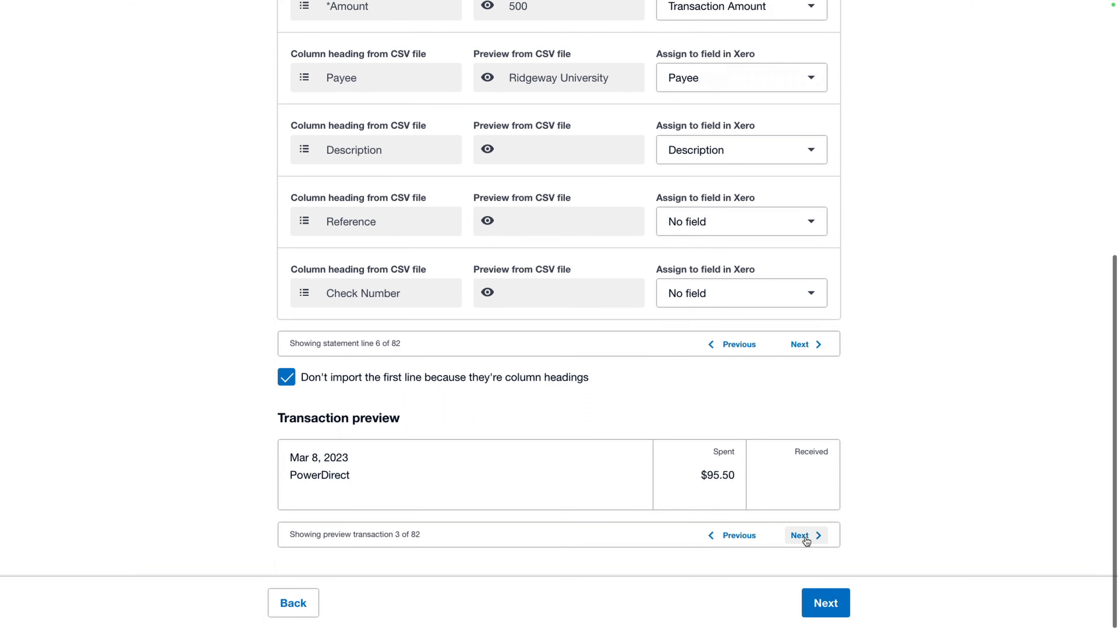
pyautogui.click(800, 536)
pyautogui.click(801, 536)
# Accept the import settings, exclude and re-include the May 8, 2023 Ridgeway University transaction, and import all transactions
pyautogui.click(826, 602)
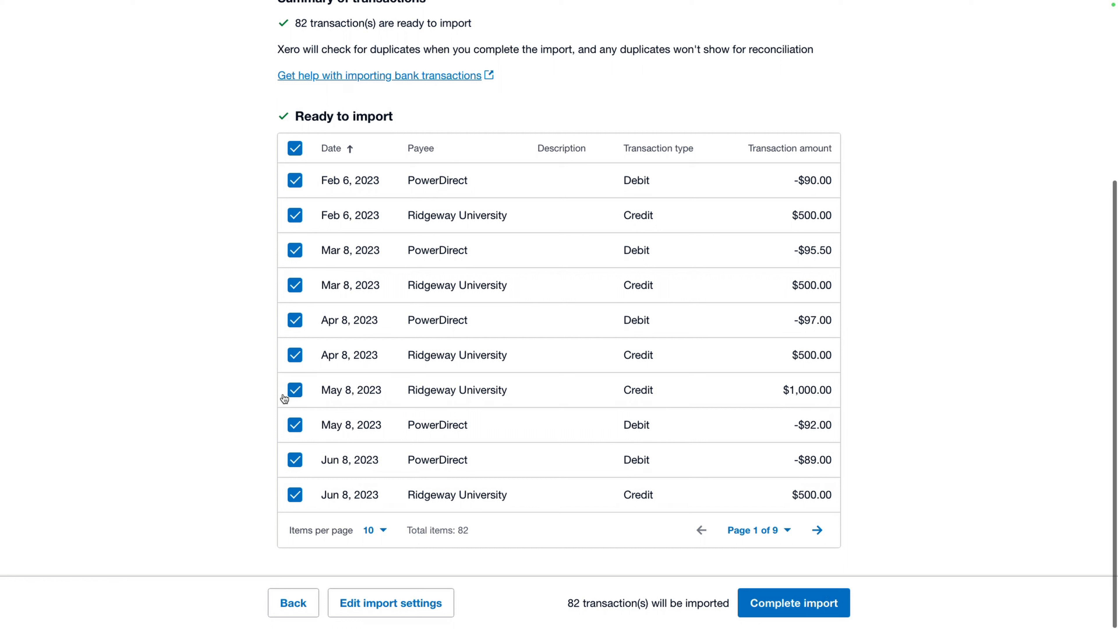
pyautogui.click(296, 394)
pyautogui.click(296, 394)
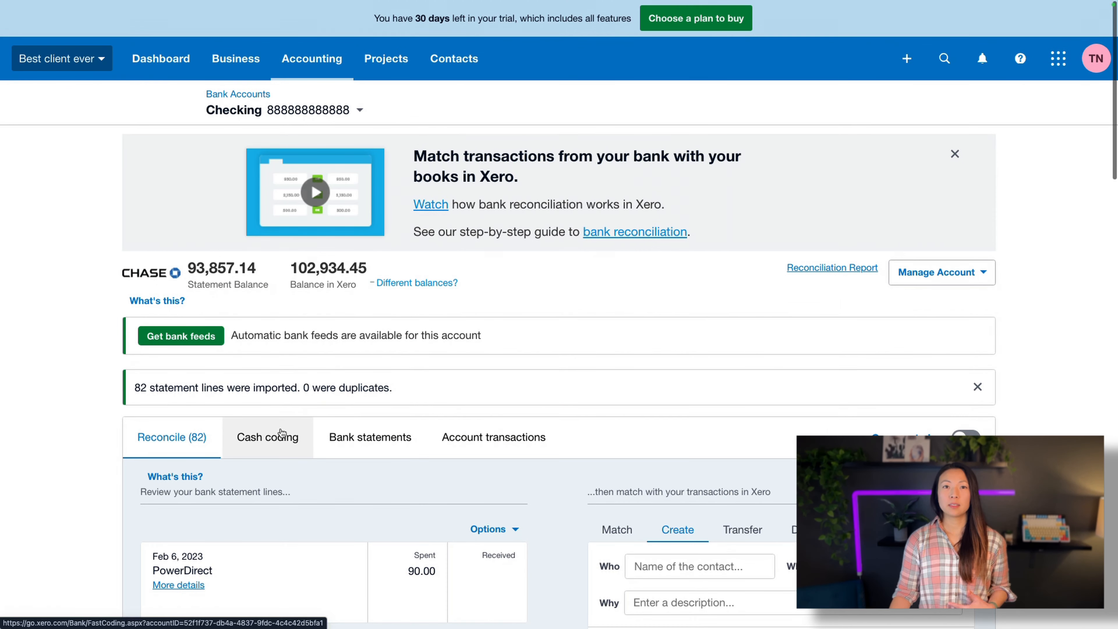
# Show the imported Checking statement lines in cash coding, sort them by payee, and find the PowerDirect lines
pyautogui.click(281, 435)
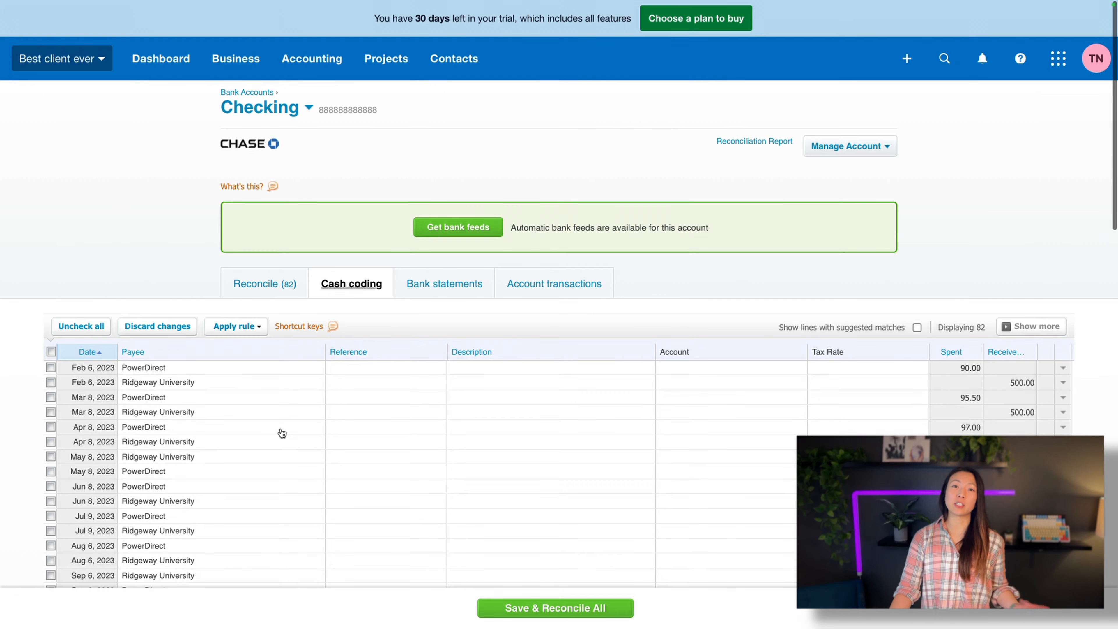
pyautogui.click(152, 352)
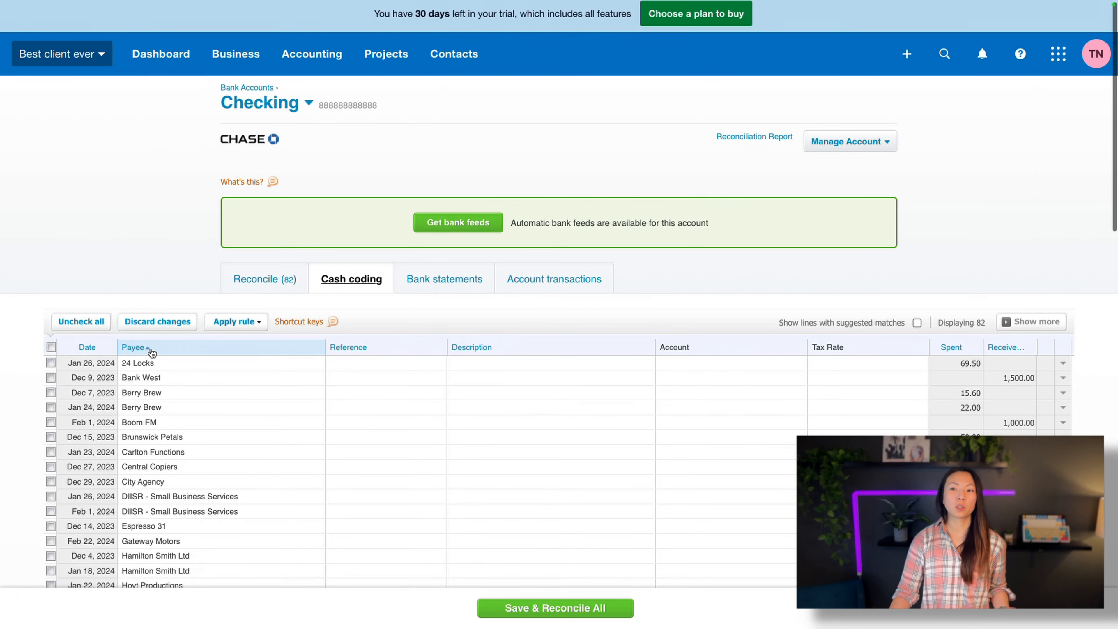
pyautogui.scroll(-8, 152, 353)
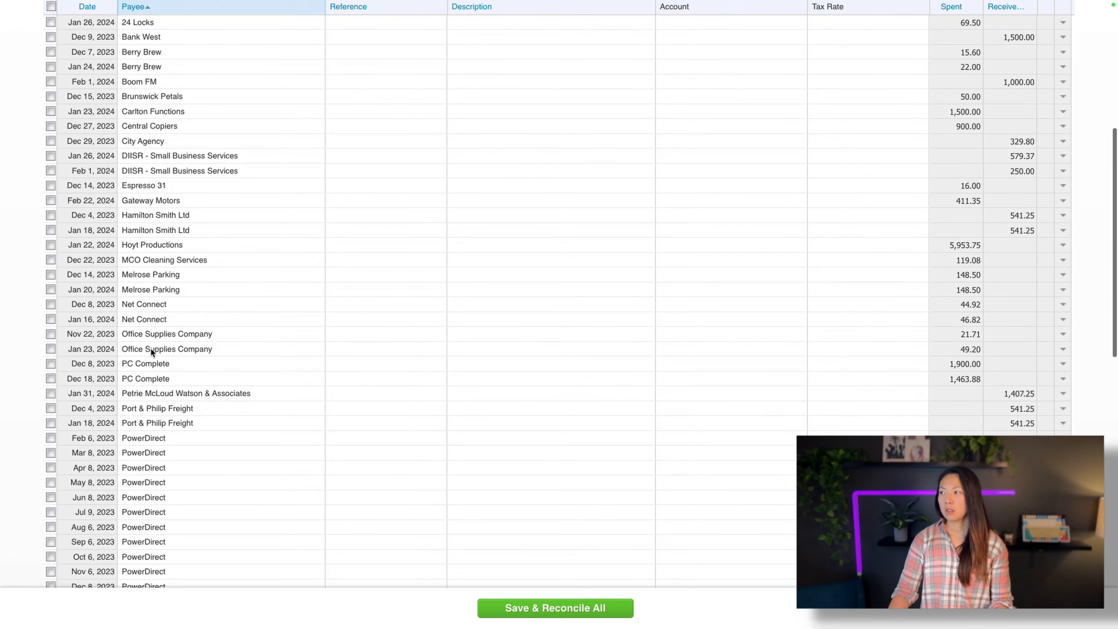
pyautogui.scroll(-3, 150, 348)
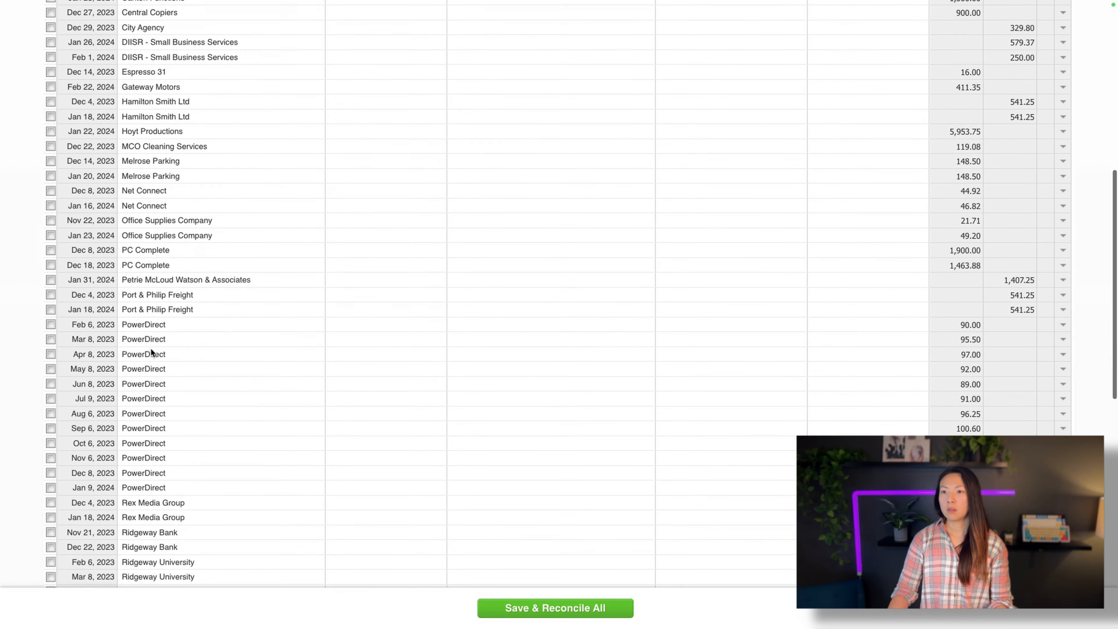
# Assign account 644 - Utilities to all PowerDirect lines from Feb 6, 2023 to Jan 9, 2024, and save and reconcile them
pyautogui.click(51, 324)
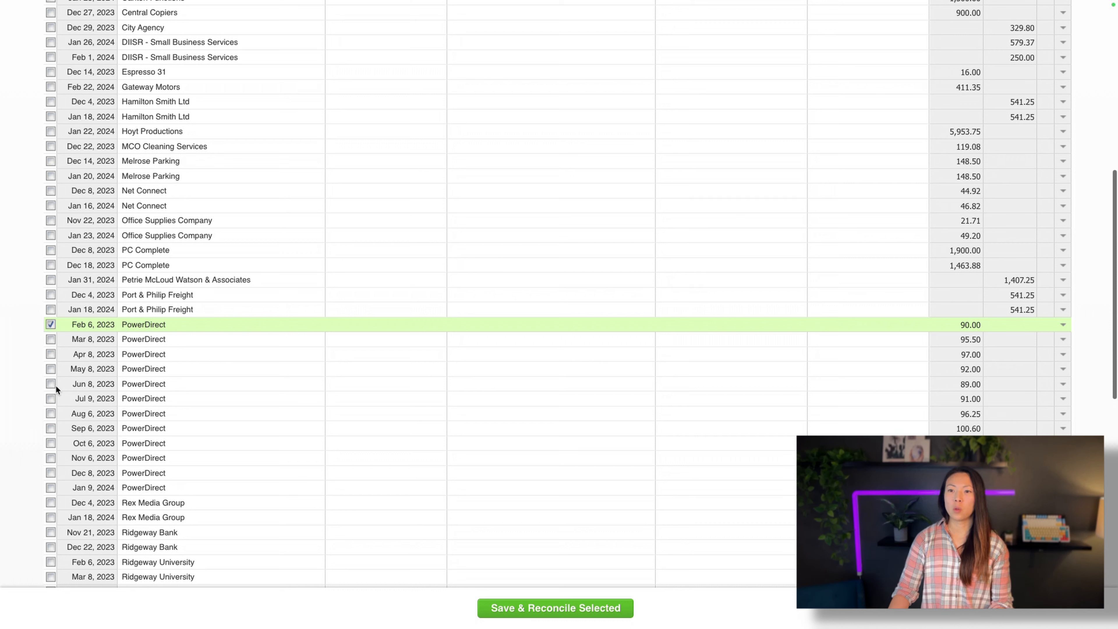
pyautogui.press('shift')
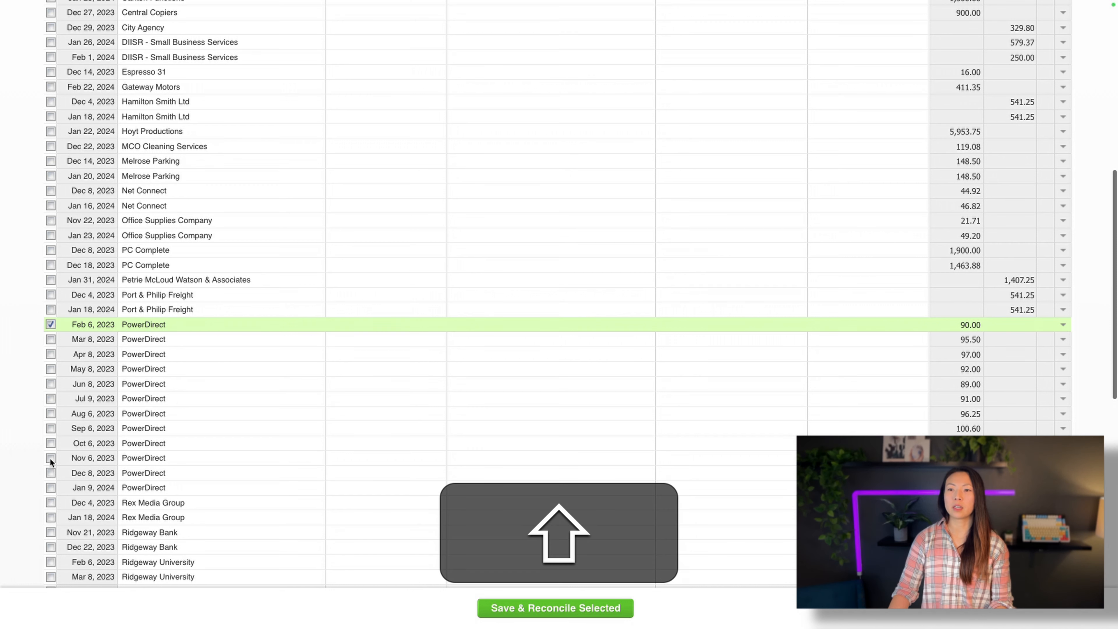
pyautogui.keyDown('shift'); pyautogui.click(51, 487); pyautogui.keyUp('shift')
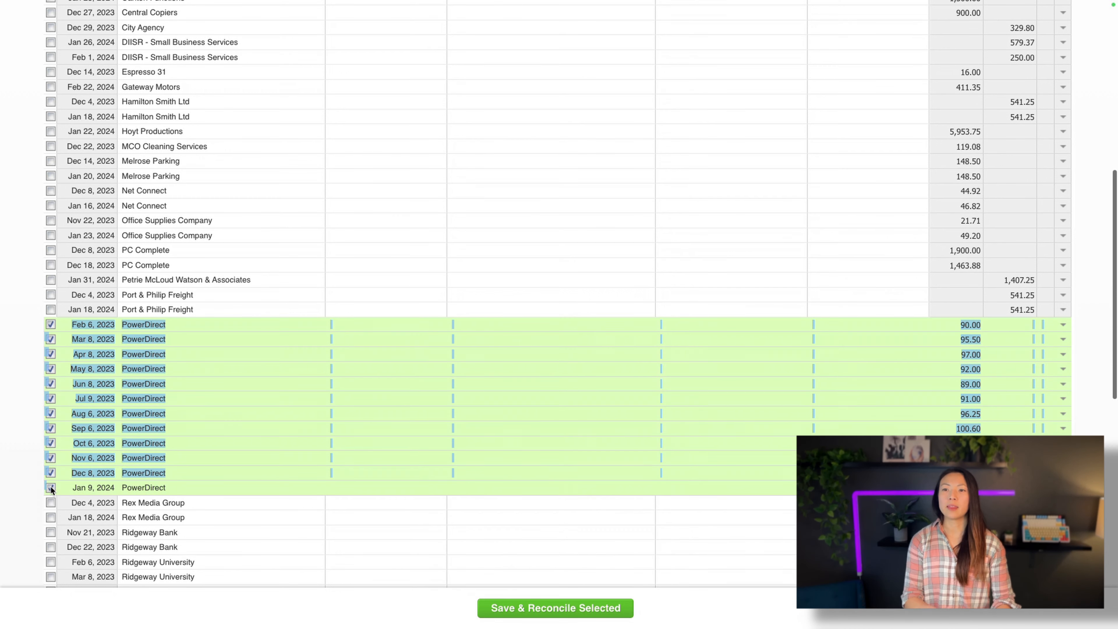
pyautogui.scroll(1, 710, 362)
pyautogui.click(709, 362)
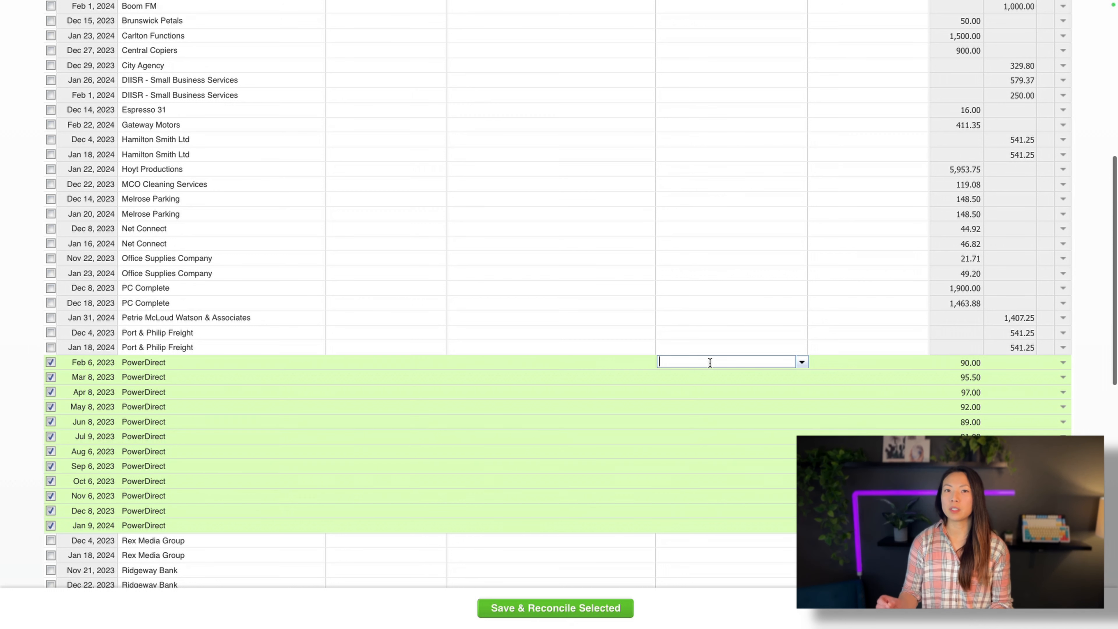
pyautogui.click(700, 404)
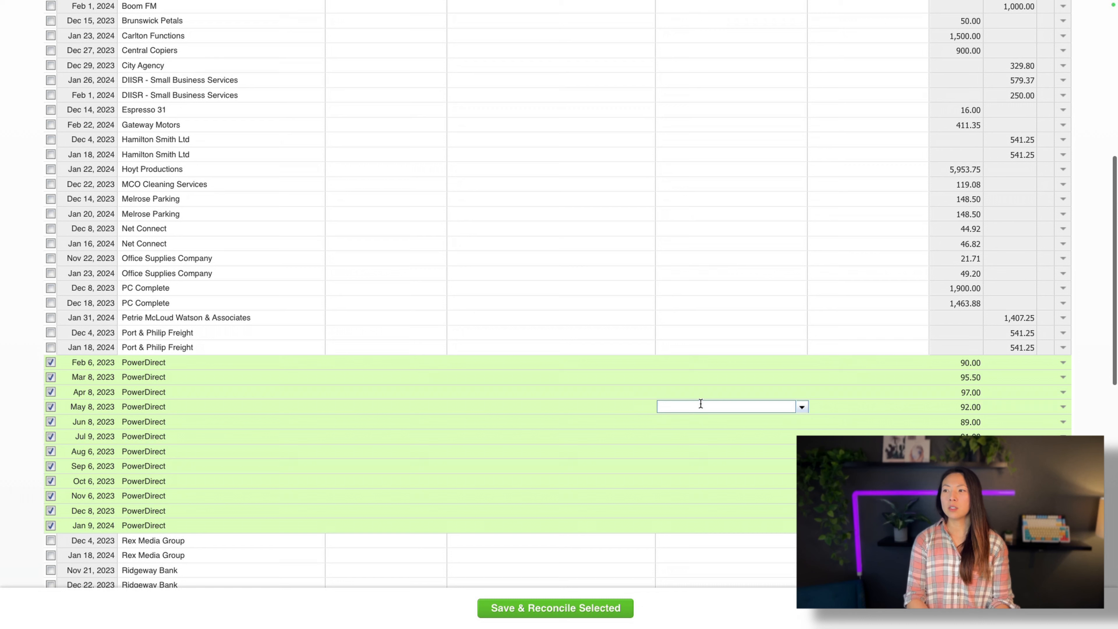
pyautogui.write('utili')
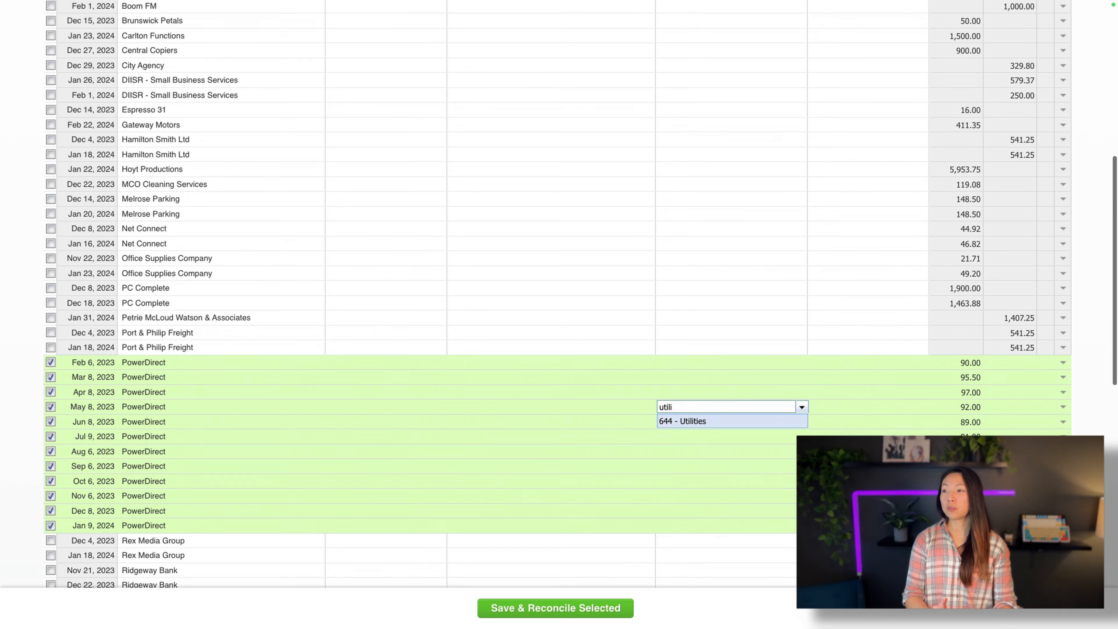
pyautogui.press('Tab')
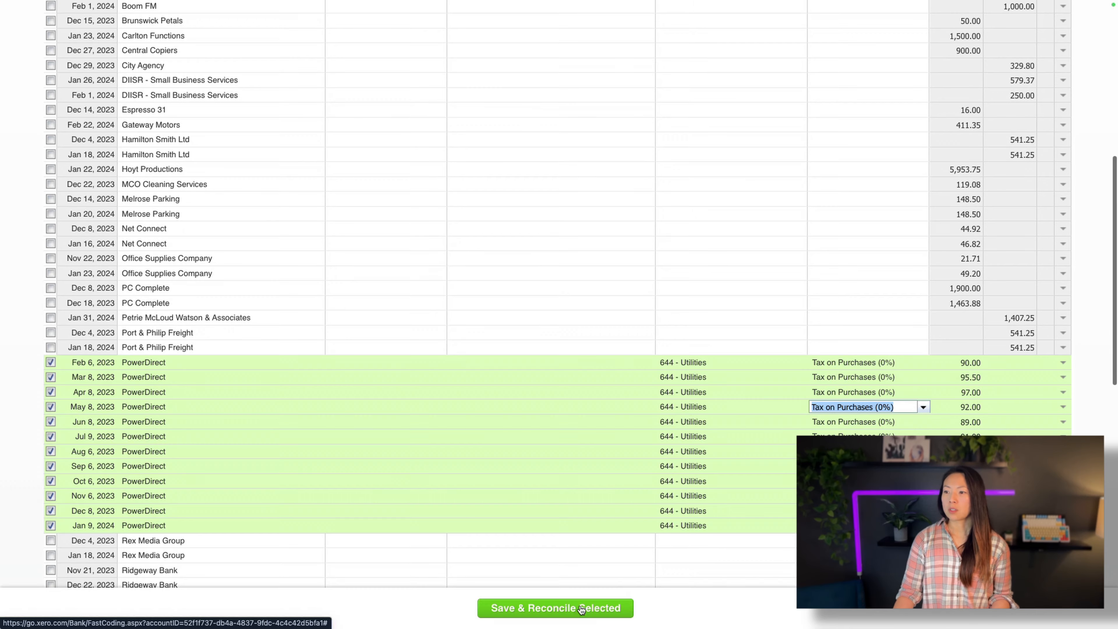
pyautogui.click(609, 613)
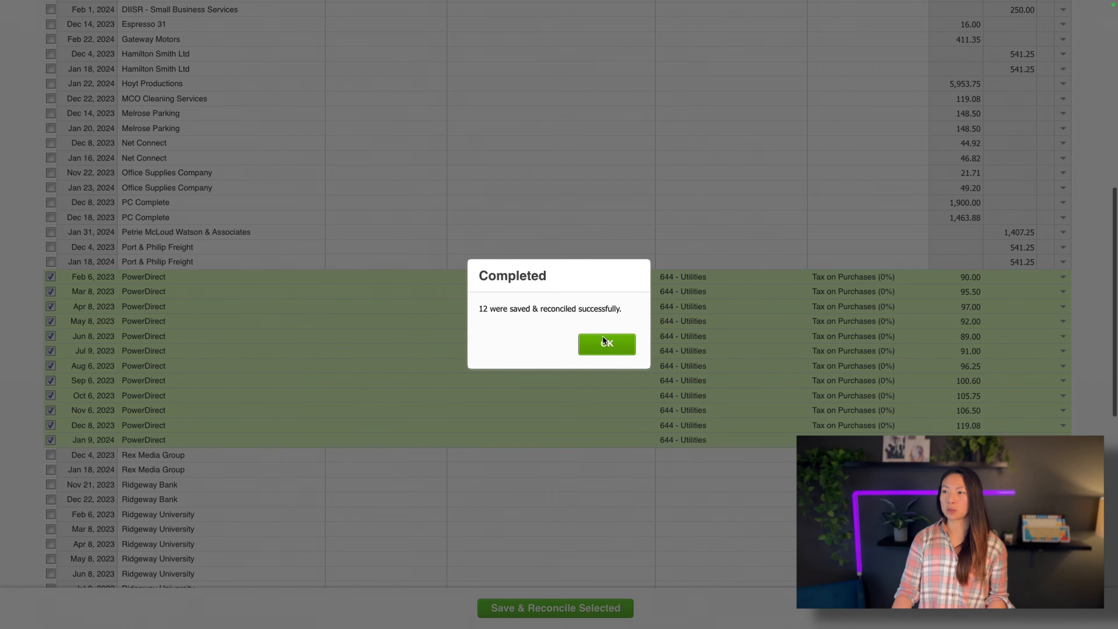
pyautogui.click(603, 347)
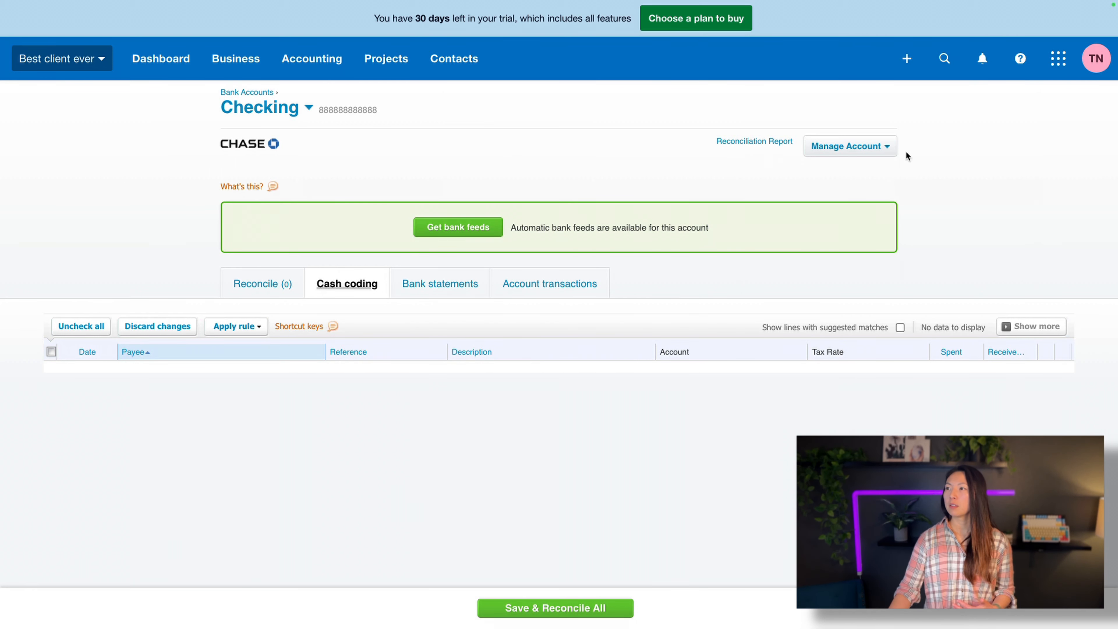
# Run the Checking reconciliation report for the last fiscal year with a bank statement ending balance of 109466.99
pyautogui.click(743, 145)
pyautogui.click(400, 218)
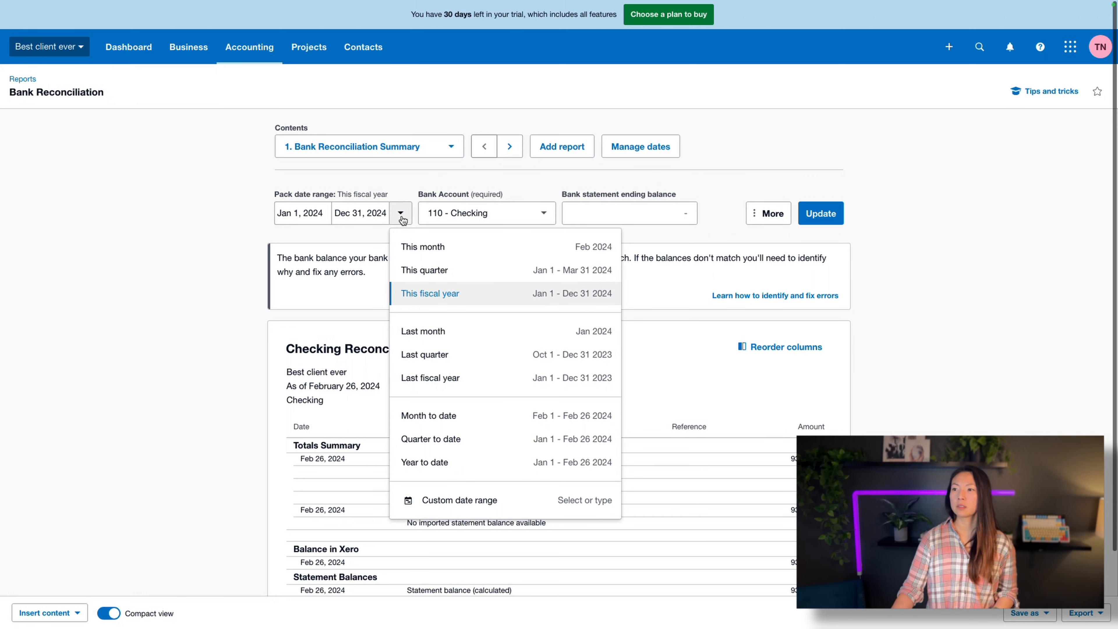
pyautogui.click(511, 377)
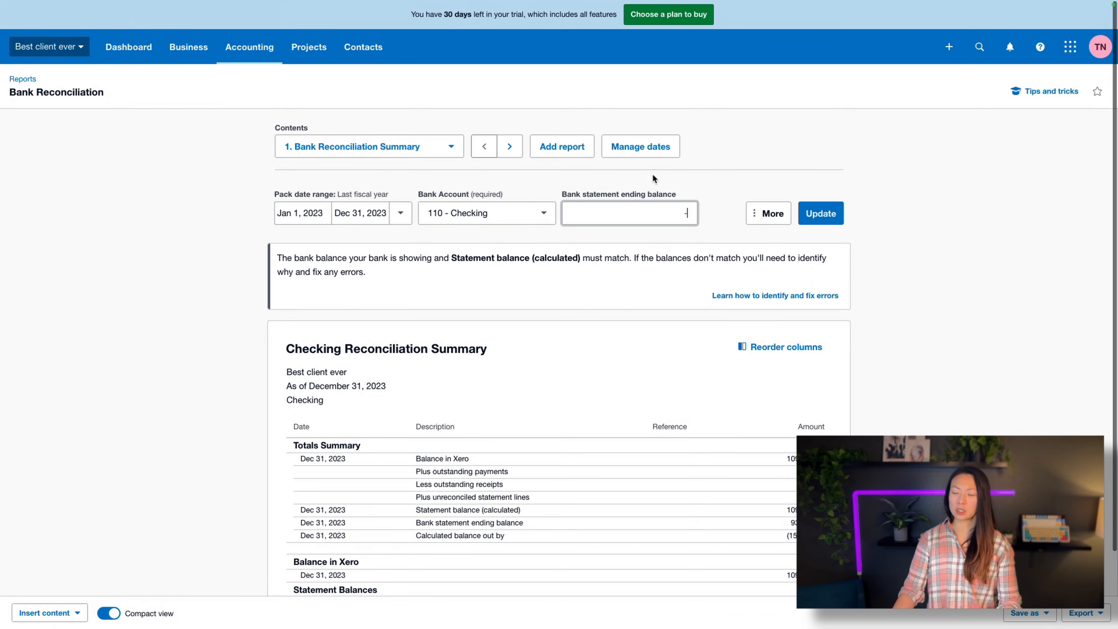
pyautogui.write('109466.99')
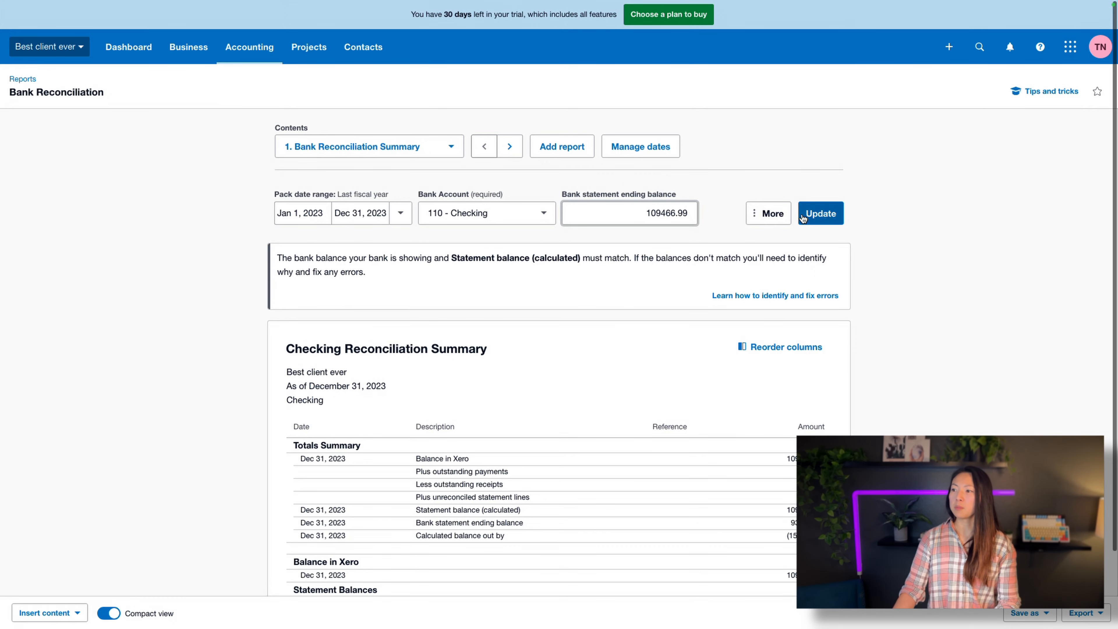
pyautogui.click(820, 213)
pyautogui.scroll(-2, 801, 485)
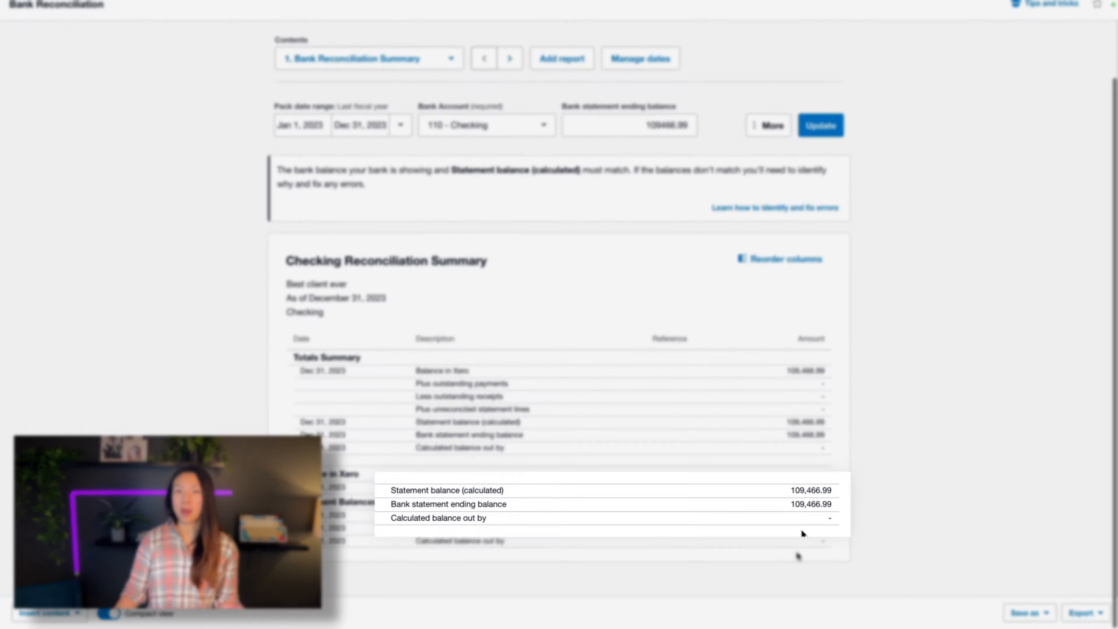